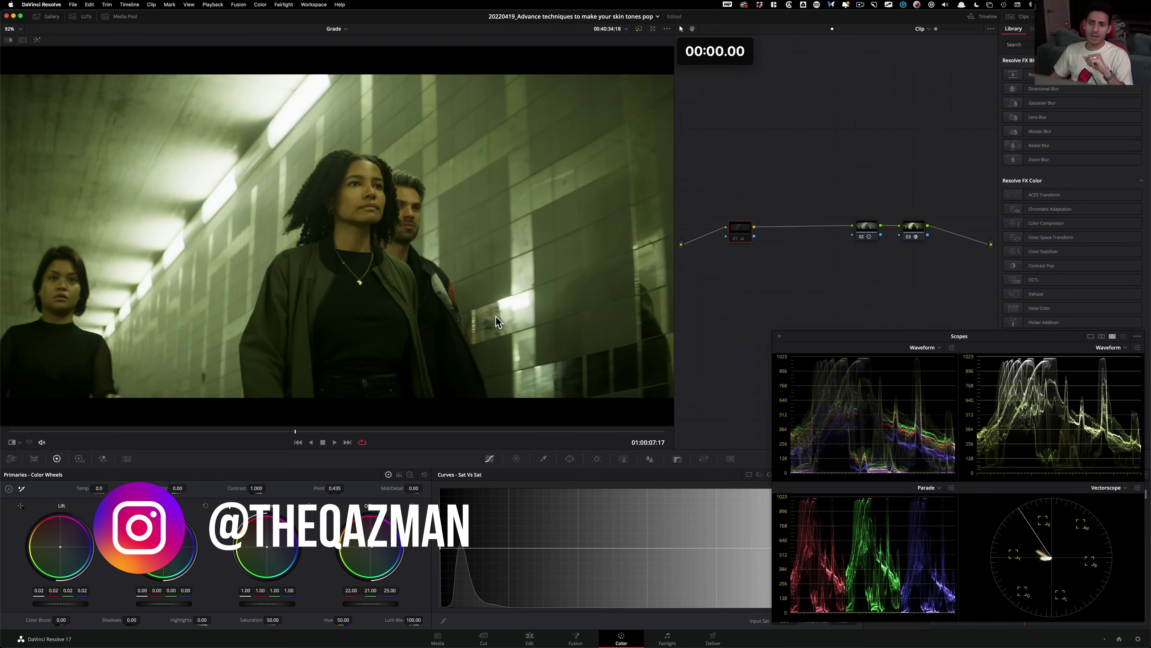
- Re-enable node 01 to remove the green cast, then start the stopwatch timer
{"action": "key", "text": "super+d"}
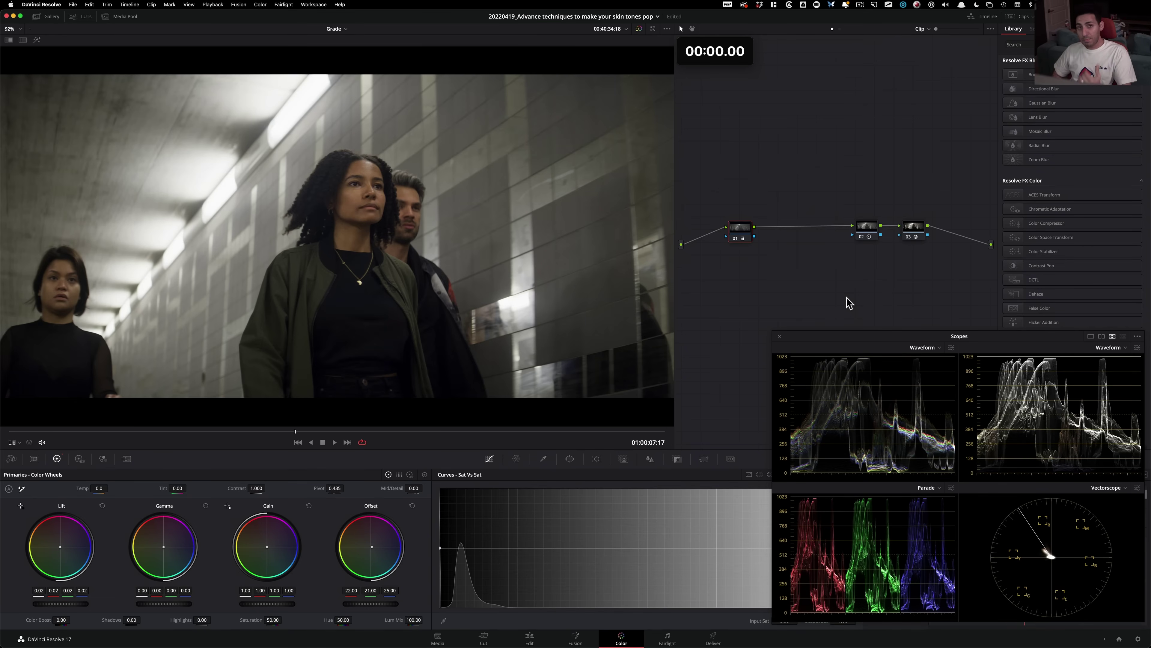
{"action": "mouse_move", "coordinate": [725, 58]}
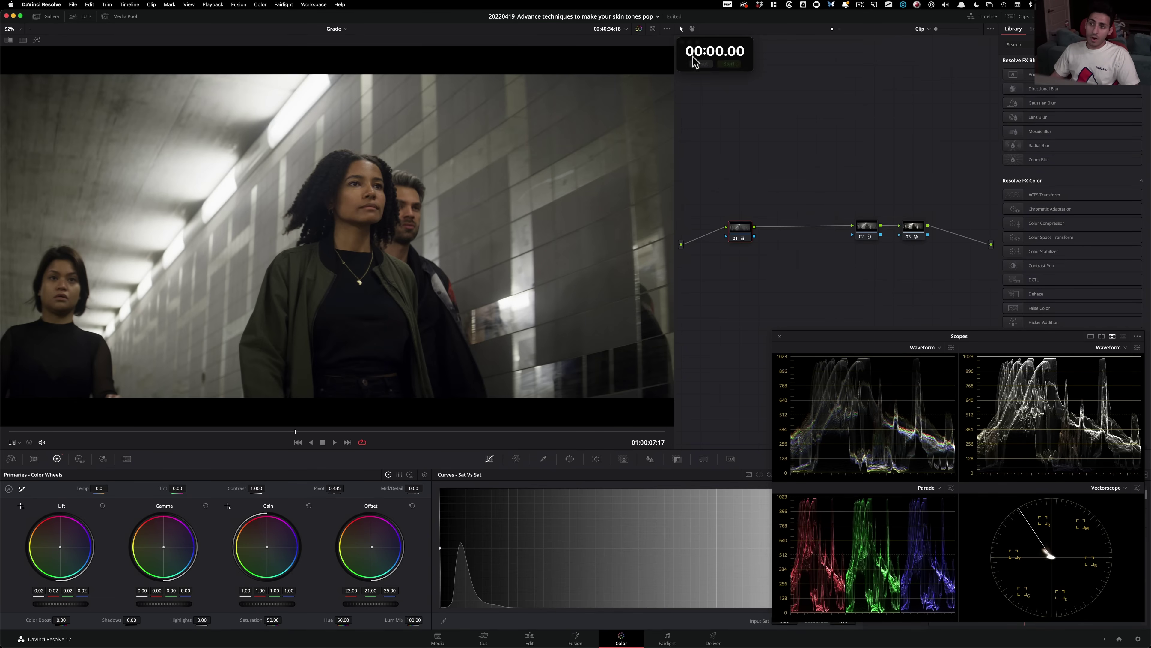
{"action": "left_click", "coordinate": [729, 64]}
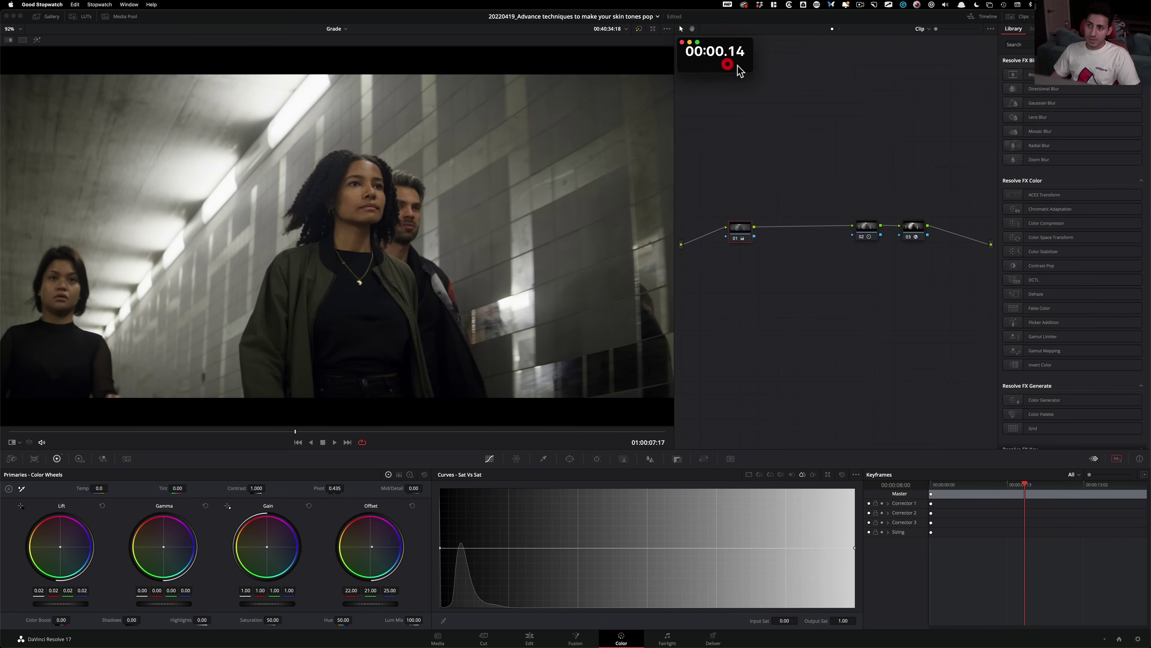
- Add a serial node after node 01, then a parallel node with the mixer placed between nodes 02 and 03
{"action": "left_click", "coordinate": [828, 167]}
{"action": "key", "text": "alt+s"}
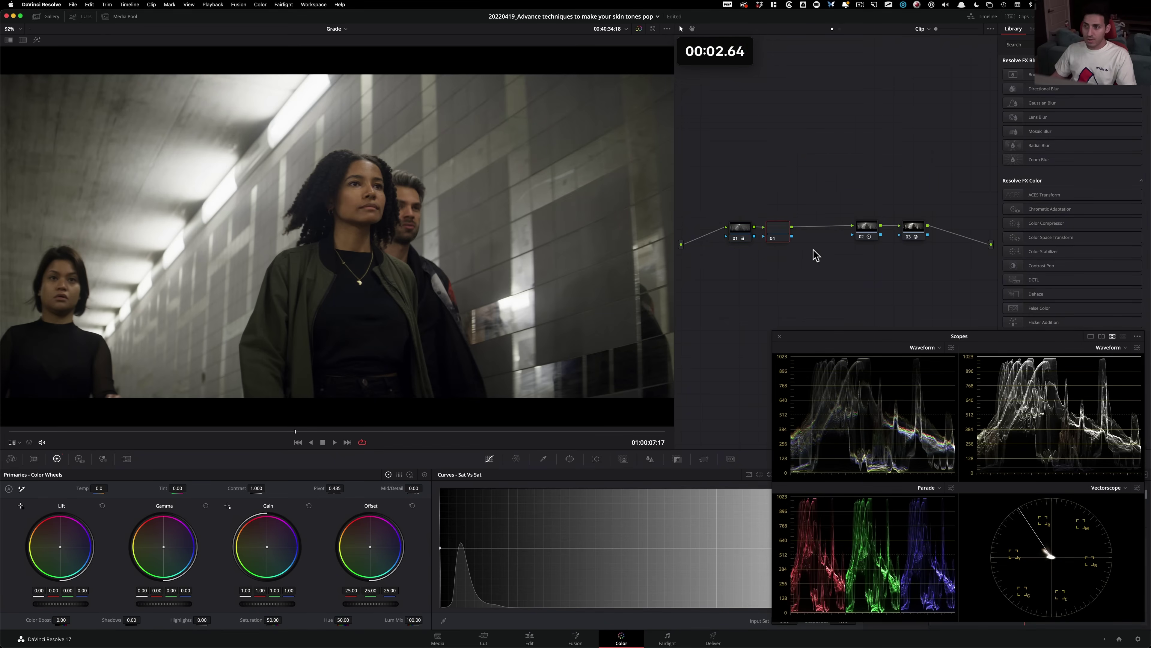
{"action": "left_click", "coordinate": [792, 227]}
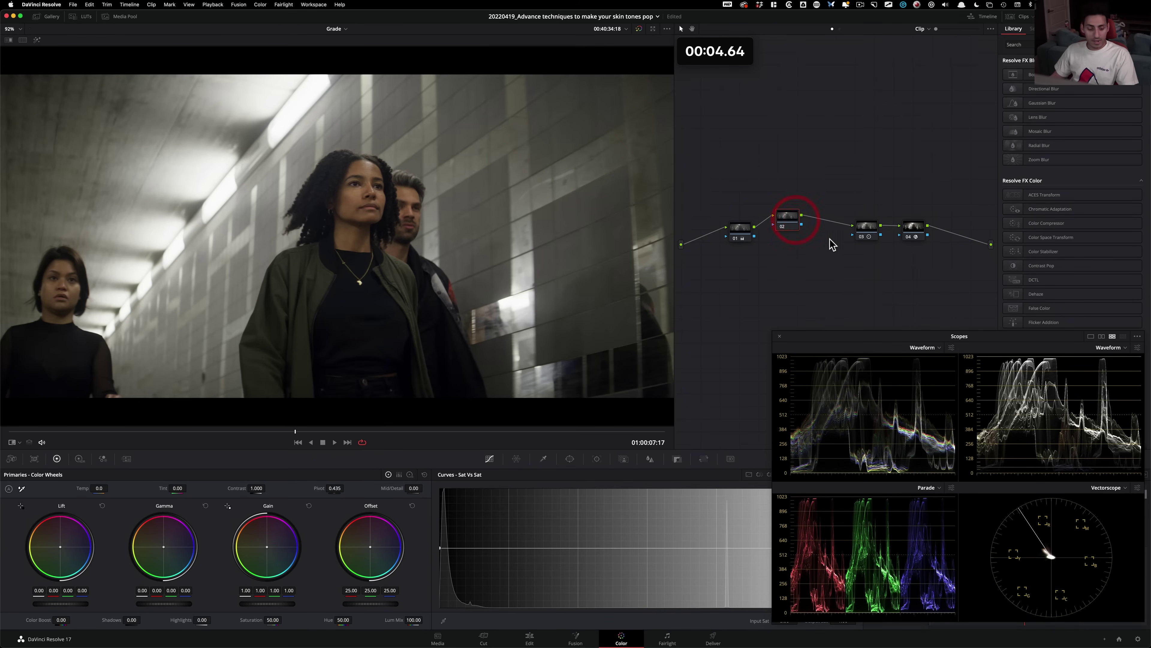
{"action": "key", "text": "alt+p"}
{"action": "left_click_drag", "start_coordinate": [832, 222], "coordinate": [830, 240]}
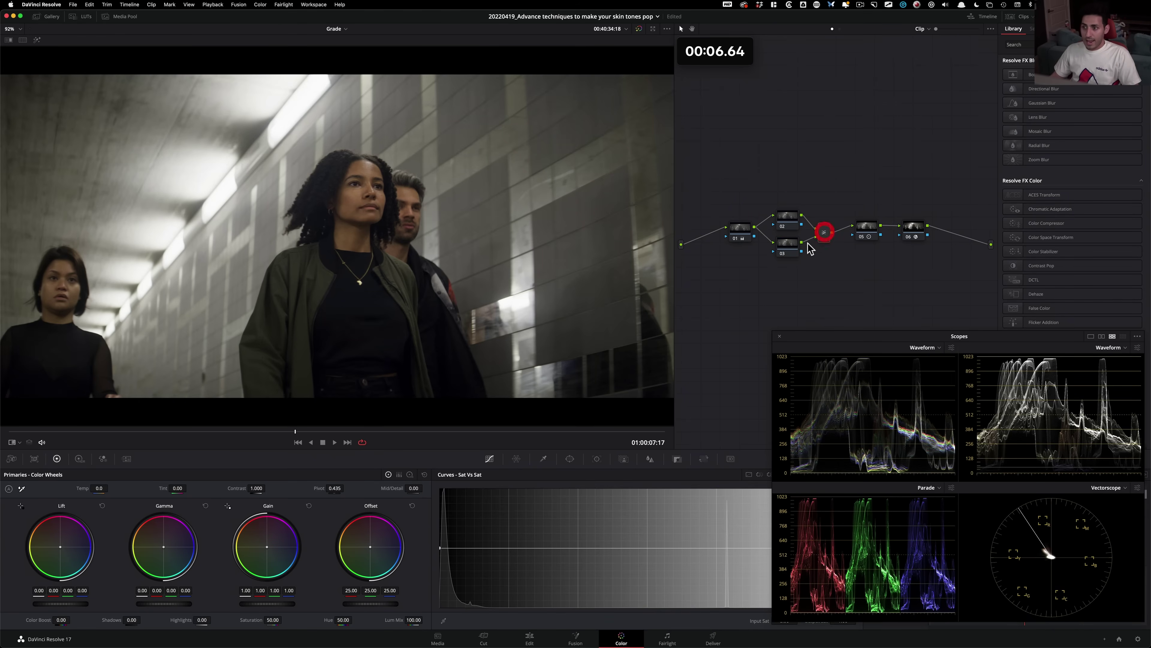
{"action": "left_click", "coordinate": [740, 229]}
{"action": "key", "text": "super+d"}
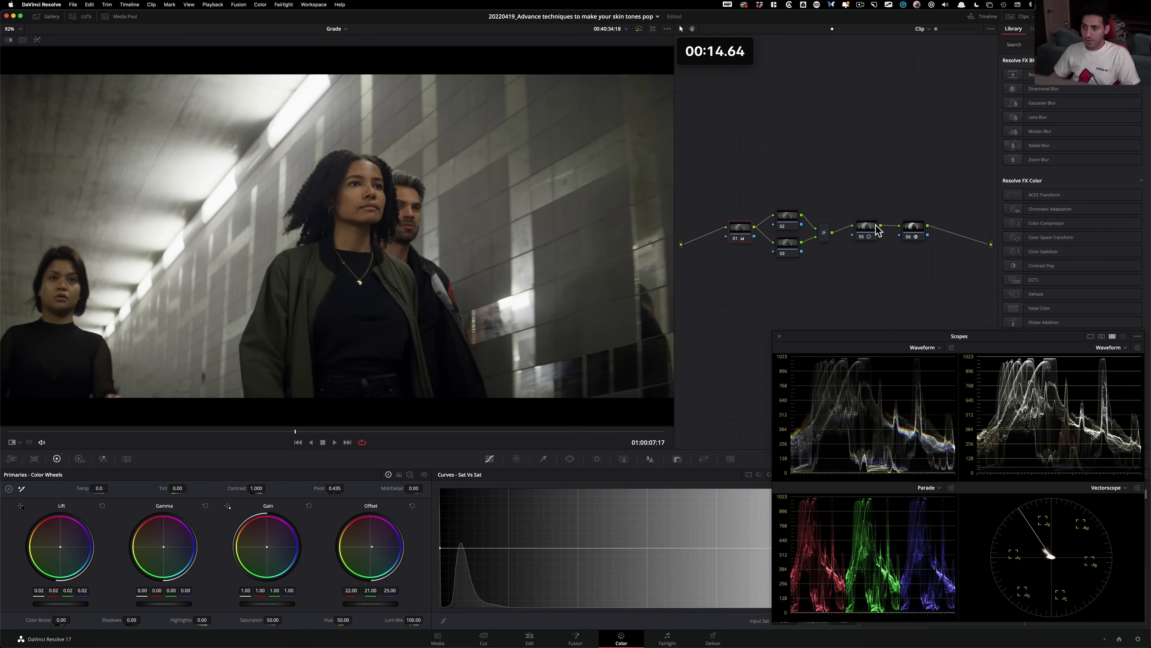
- On node 03, sample the woman's cheek with the HSL qualifier and narrow hue width to 8.0 under Highlight
{"action": "left_click", "coordinate": [787, 249]}
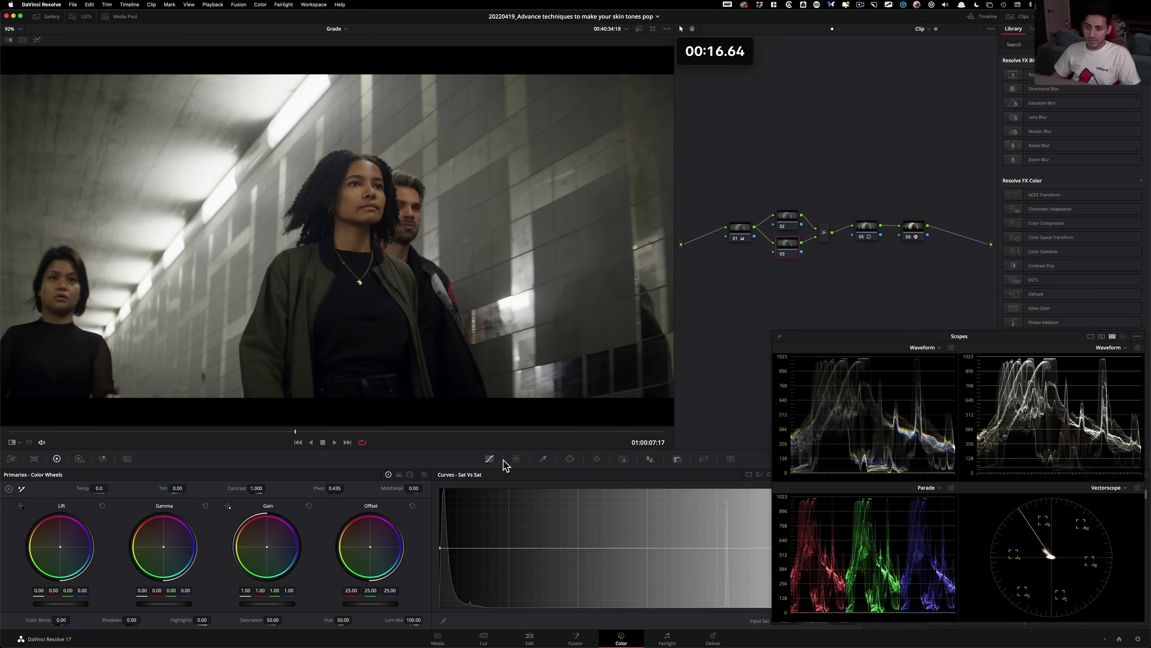
{"action": "left_click", "coordinate": [543, 458]}
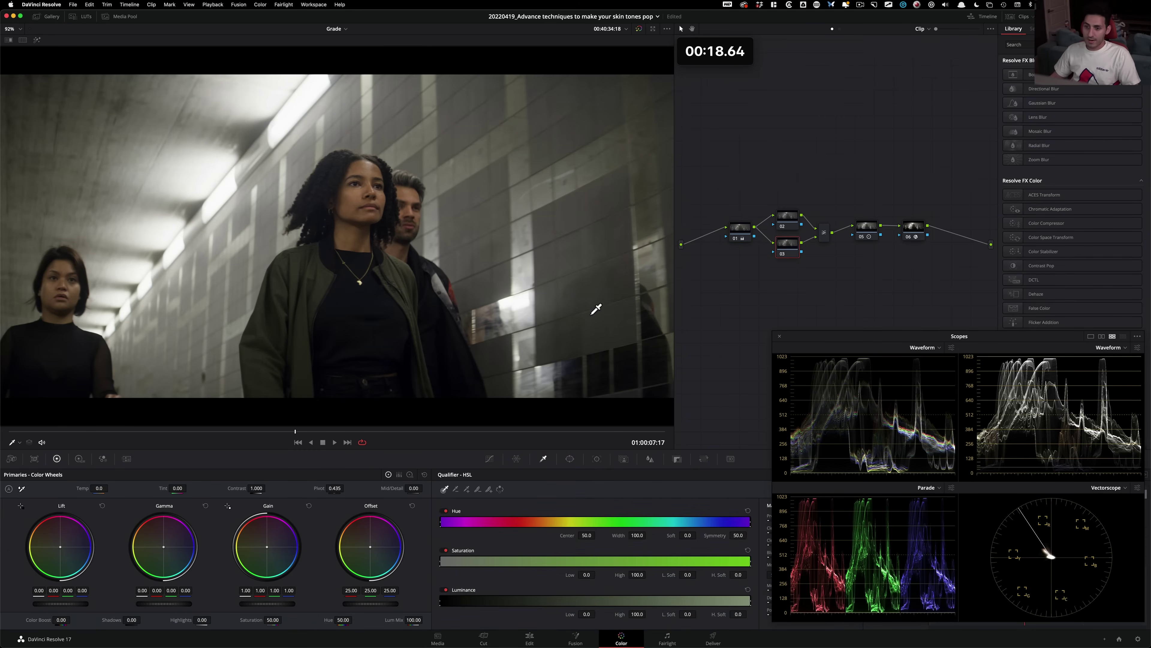
{"action": "scroll", "coordinate": [317, 295], "scroll_direction": "up", "scroll_amount": 10}
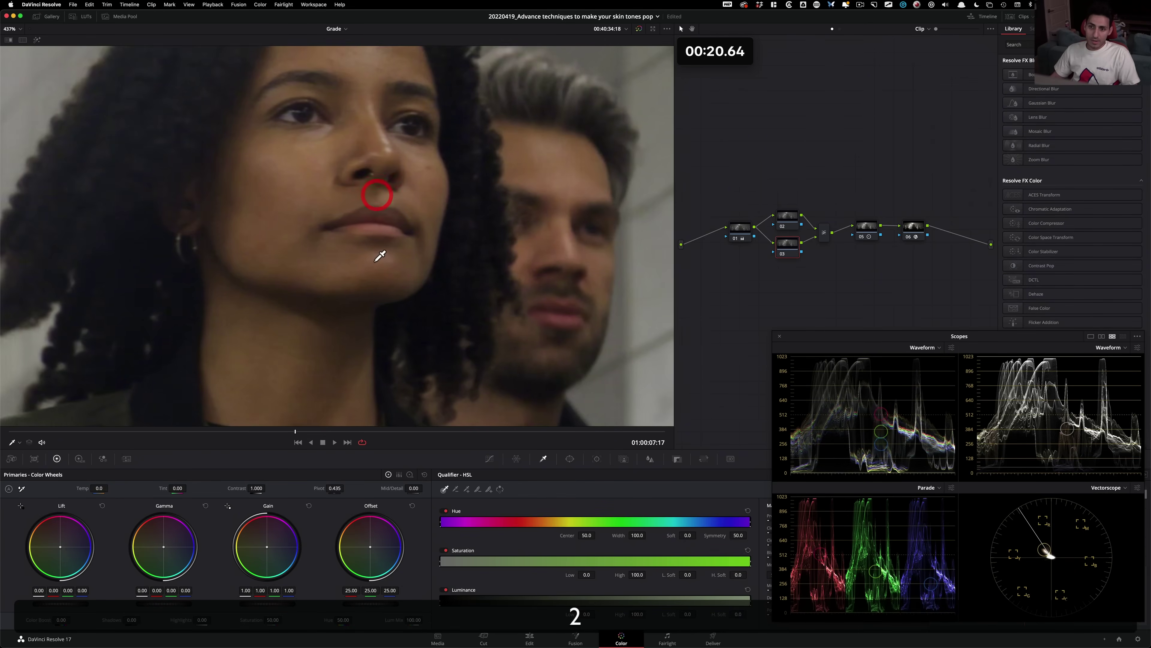
{"action": "left_click", "coordinate": [262, 245]}
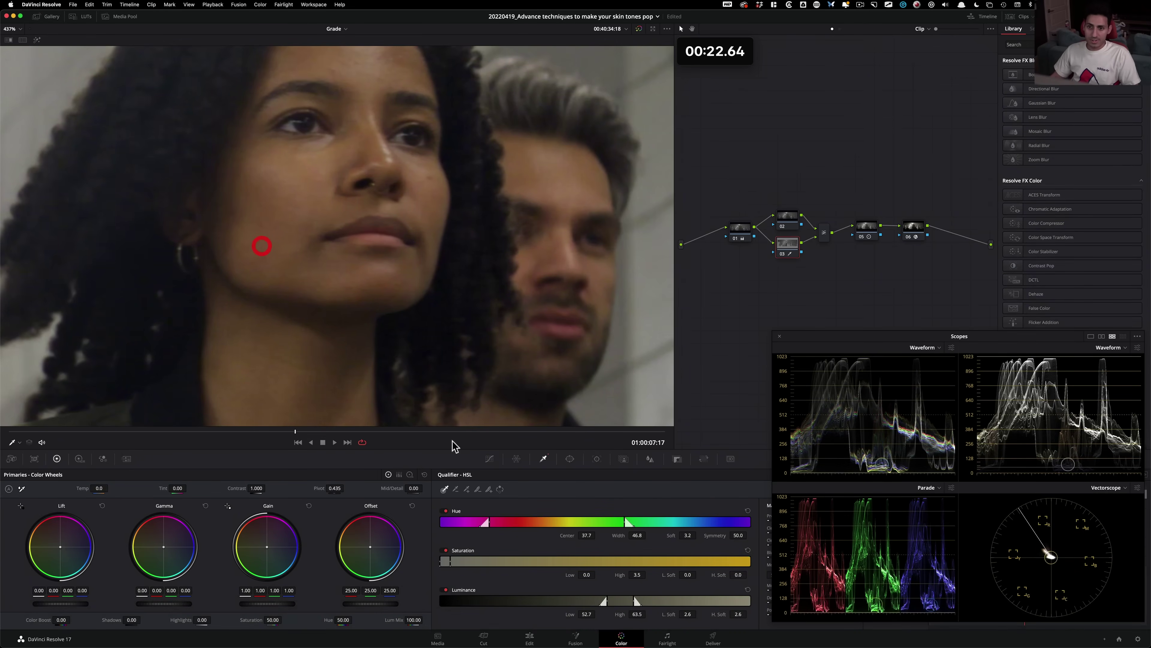
{"action": "key", "text": "shift+h"}
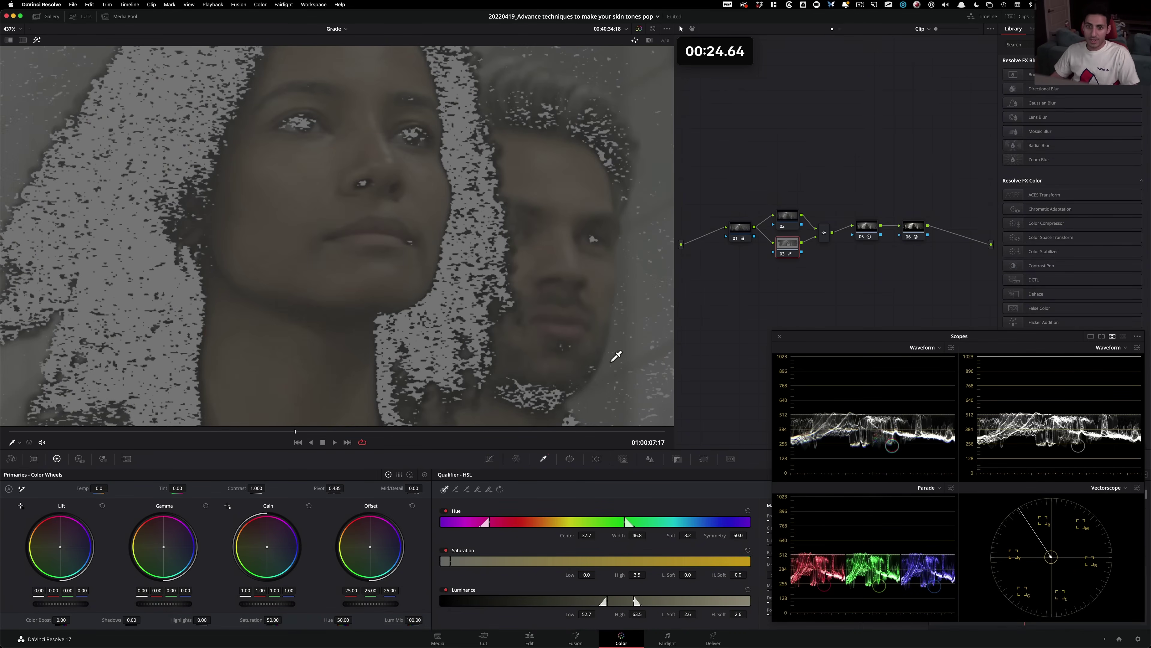
{"action": "scroll", "coordinate": [589, 394], "scroll_direction": "down", "scroll_amount": 10}
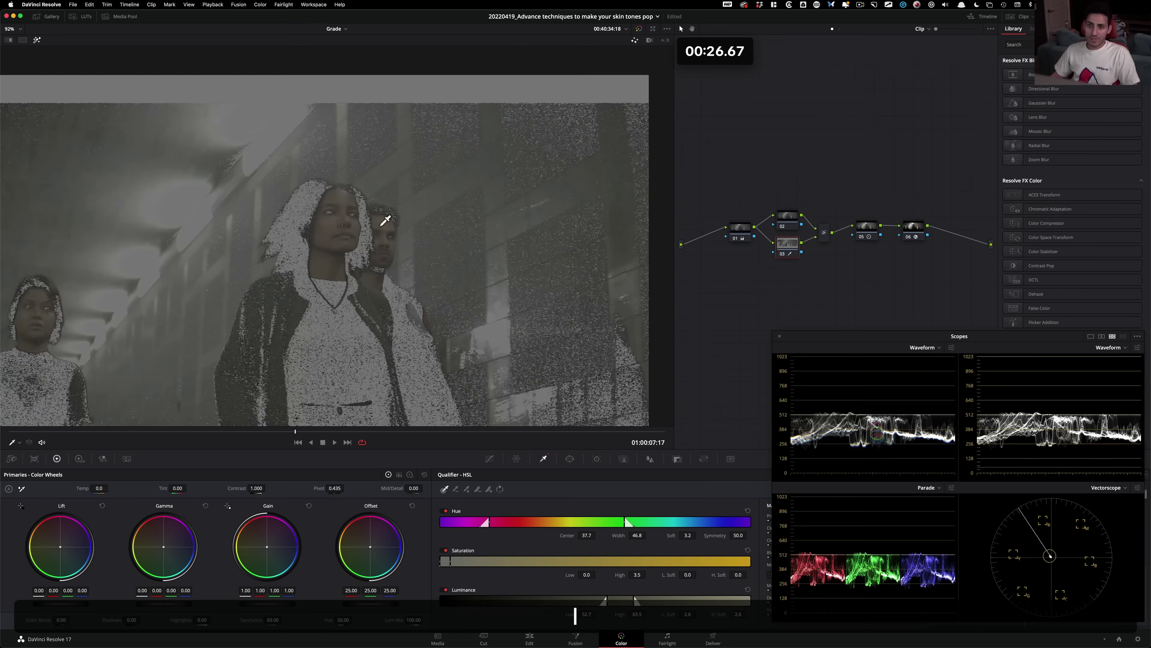
{"action": "scroll", "coordinate": [408, 236], "scroll_direction": "down", "scroll_amount": 2}
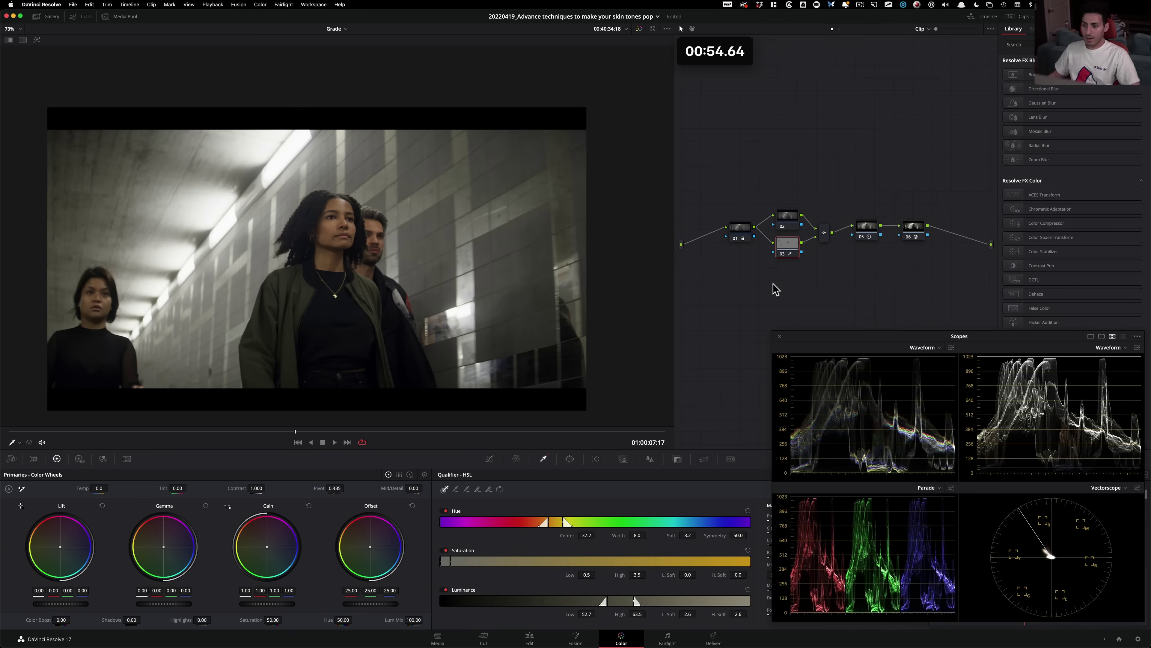
{"action": "key", "text": "shift+h"}
{"action": "key", "text": "super+d"}
{"action": "key", "text": "super+3"}
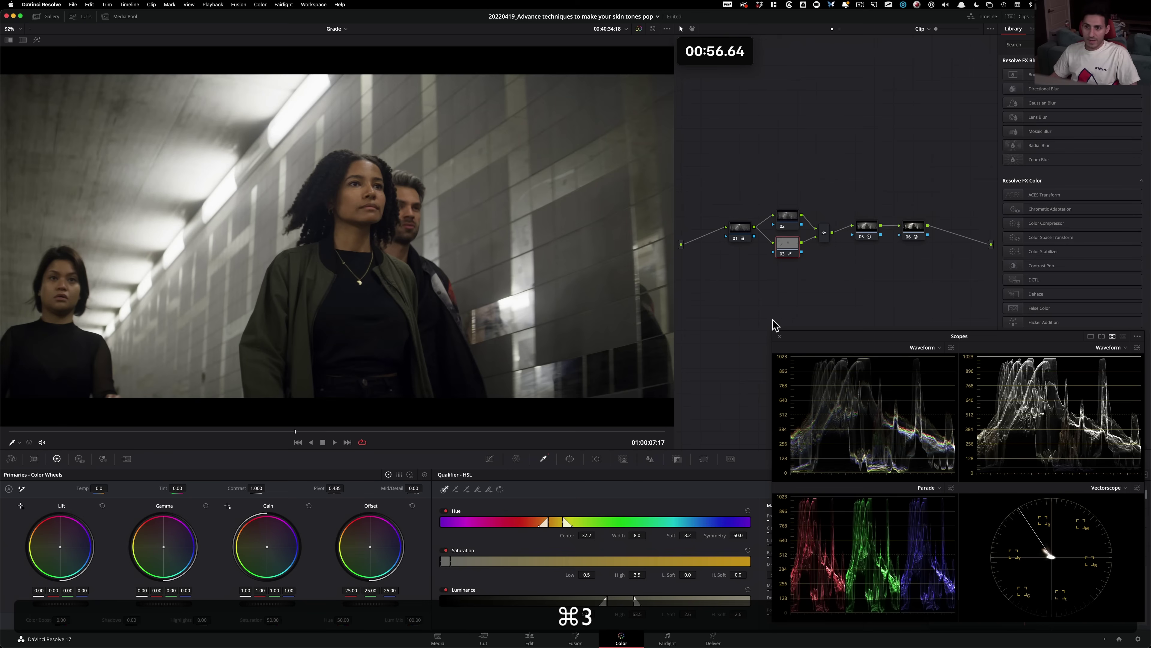
- Set node 03 to Contrast 1.138, Pivot 0.290 and MidDetail -30.60, comparing with the node bypassed
{"action": "left_click", "coordinate": [816, 150]}
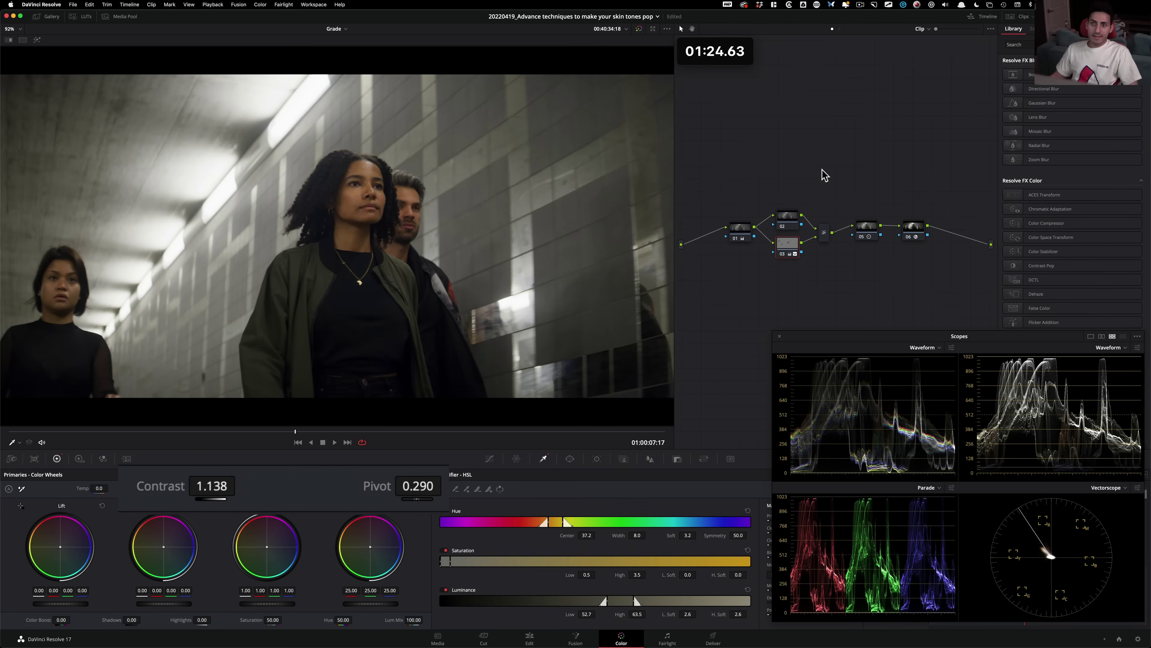
{"action": "key", "text": "super+d"}
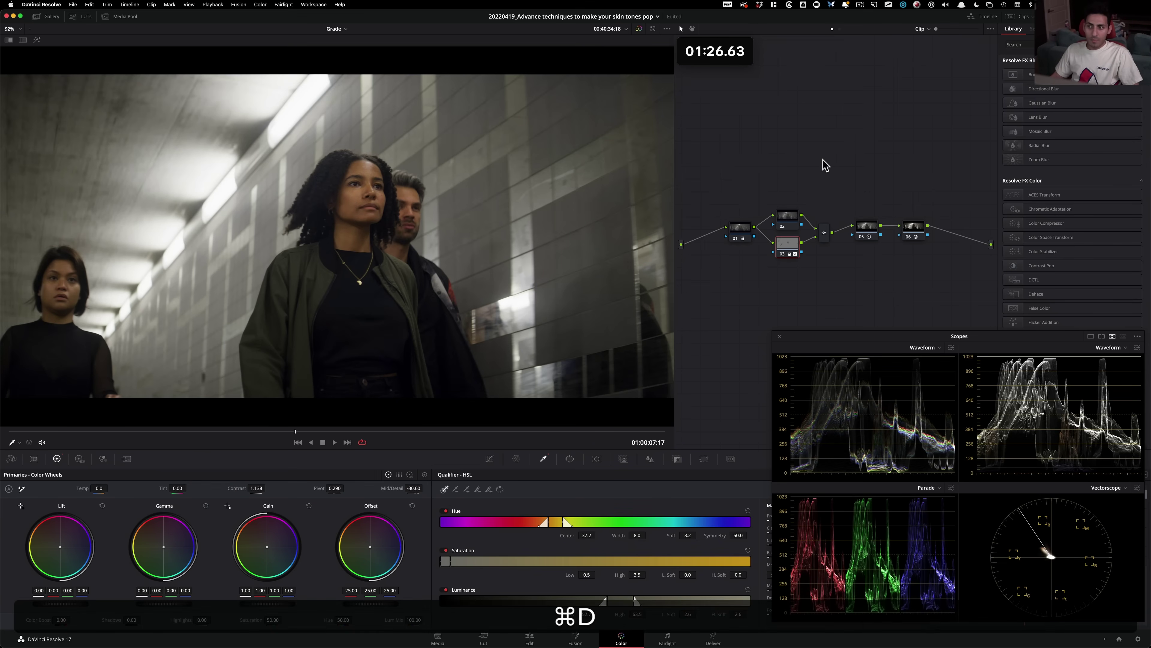
{"action": "left_click", "coordinate": [823, 159]}
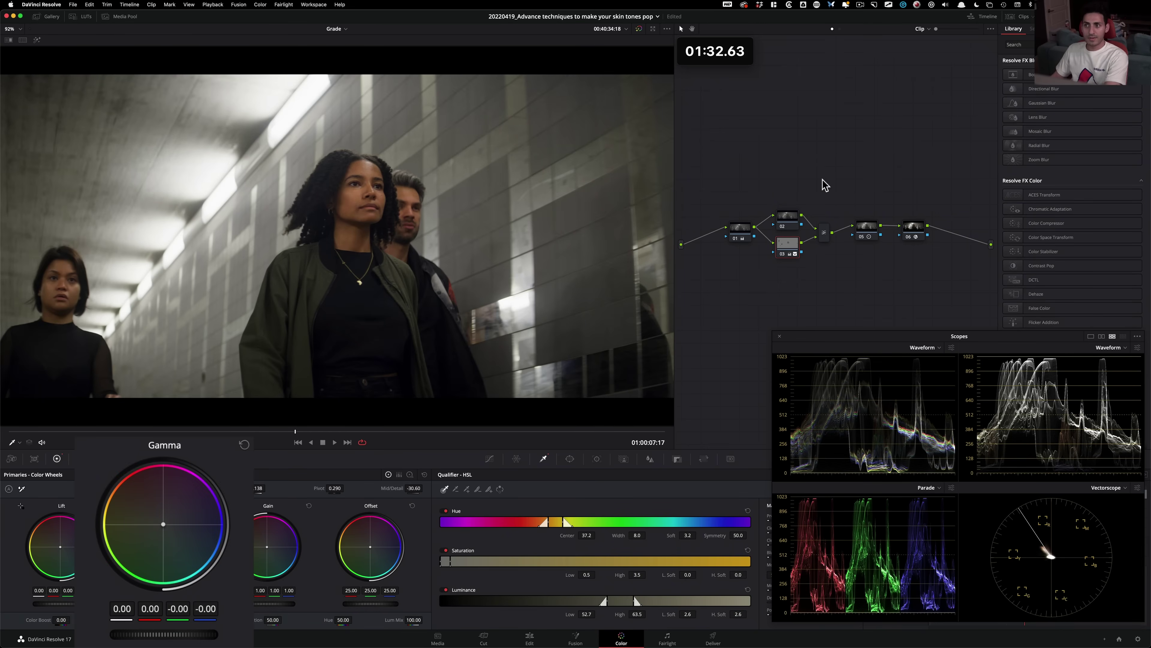
{"action": "key", "text": "super+d"}
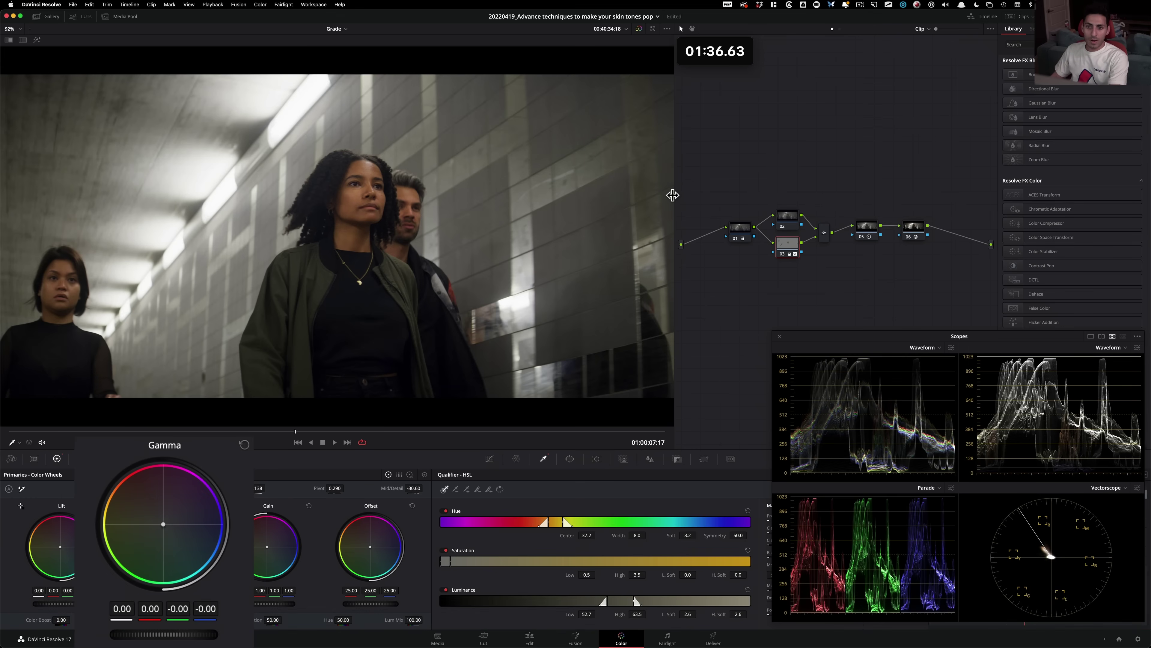
{"action": "left_click", "coordinate": [788, 220]}
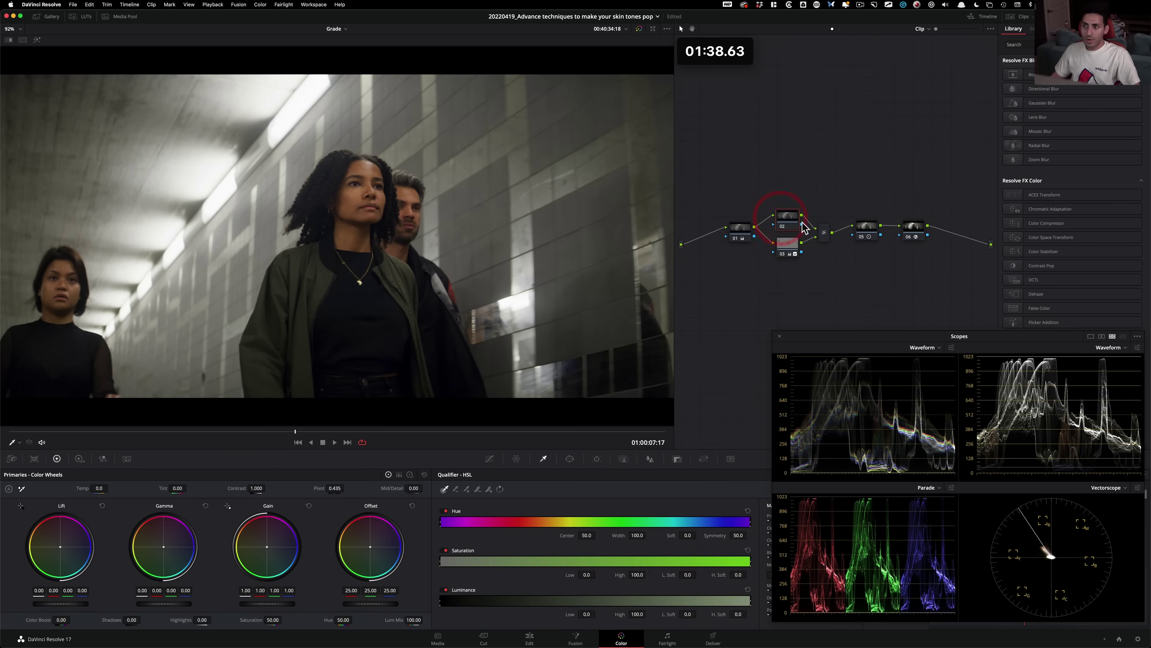
- Push node 02's offset toward cyan to 25, 26, 26 and compare both parallel nodes on and off
{"action": "left_click_drag", "start_coordinate": [789, 217], "coordinate": [791, 213]}
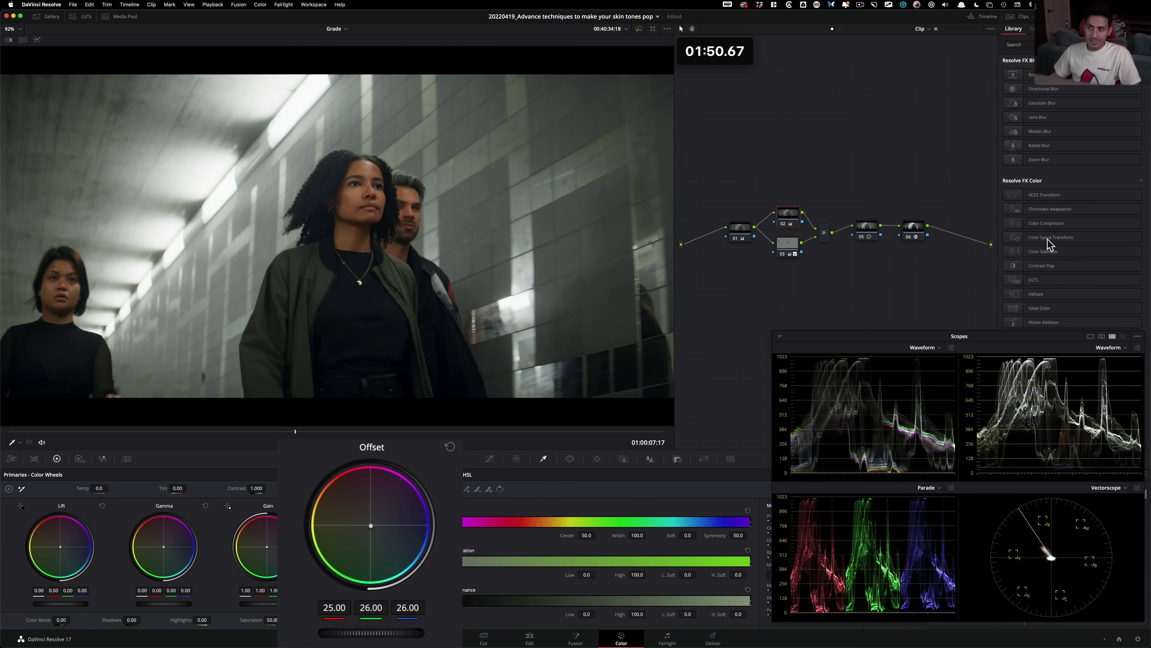
{"action": "left_click_drag", "start_coordinate": [776, 191], "coordinate": [835, 254]}
{"action": "key", "text": "super+d"}
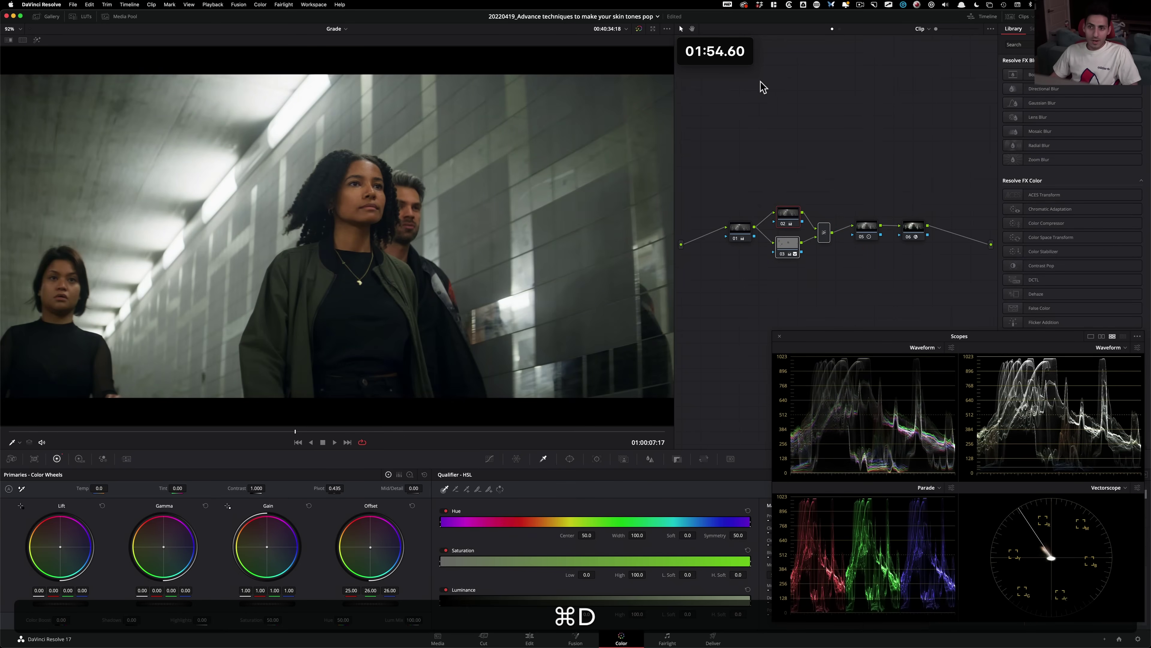
{"action": "left_click", "coordinate": [784, 116]}
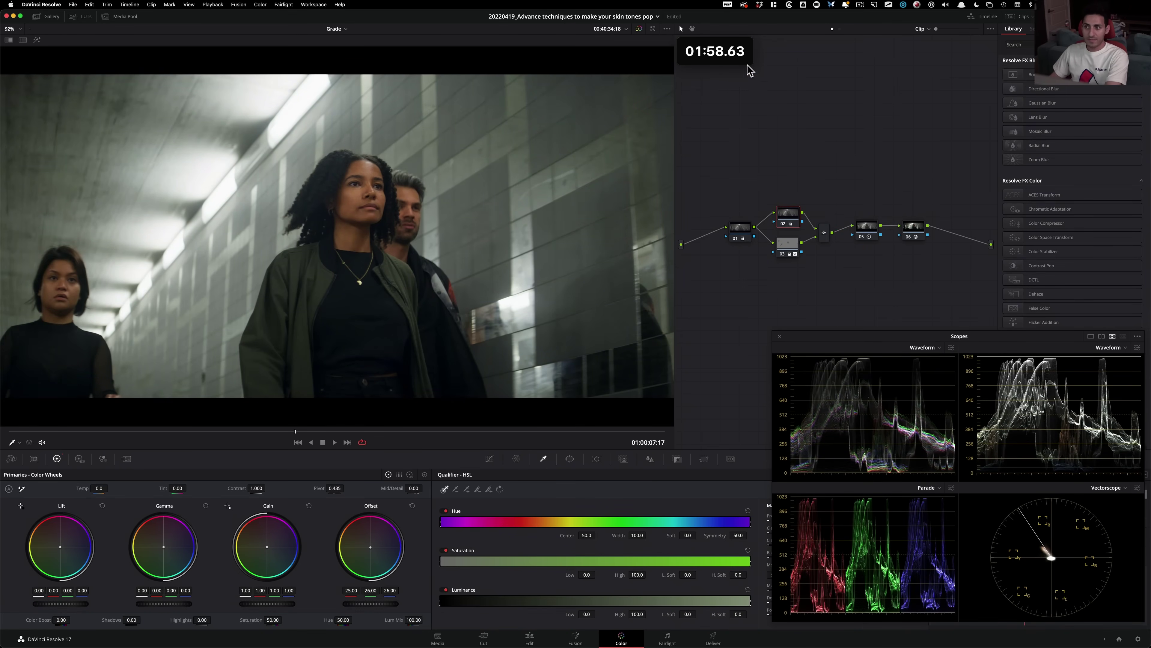
- Stop the stopwatch at 01:59.39, compare the background node on and off, and reset node 03's gamma
{"action": "left_click", "coordinate": [716, 64]}
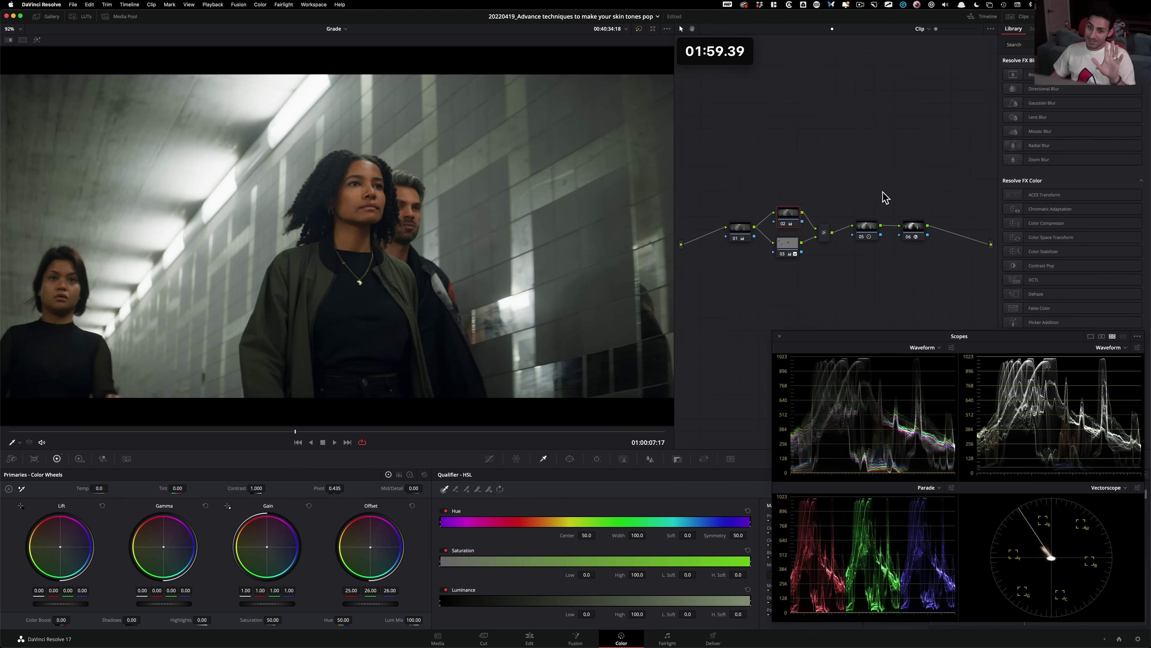
{"action": "left_click", "coordinate": [850, 171]}
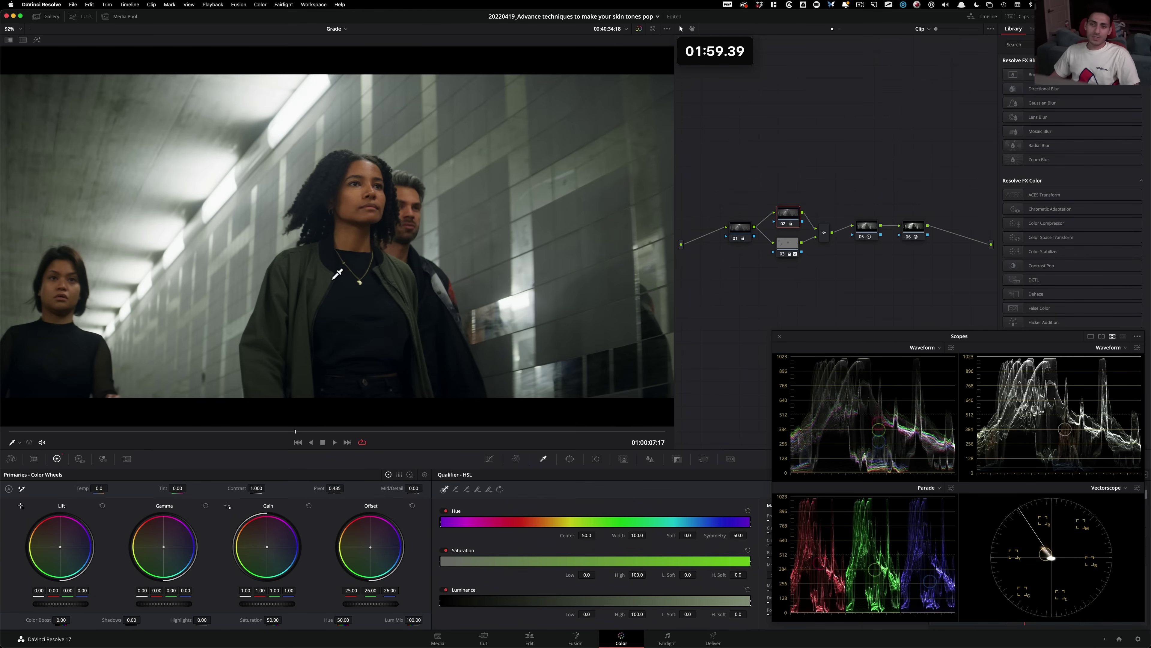
{"action": "left_click", "coordinate": [850, 172]}
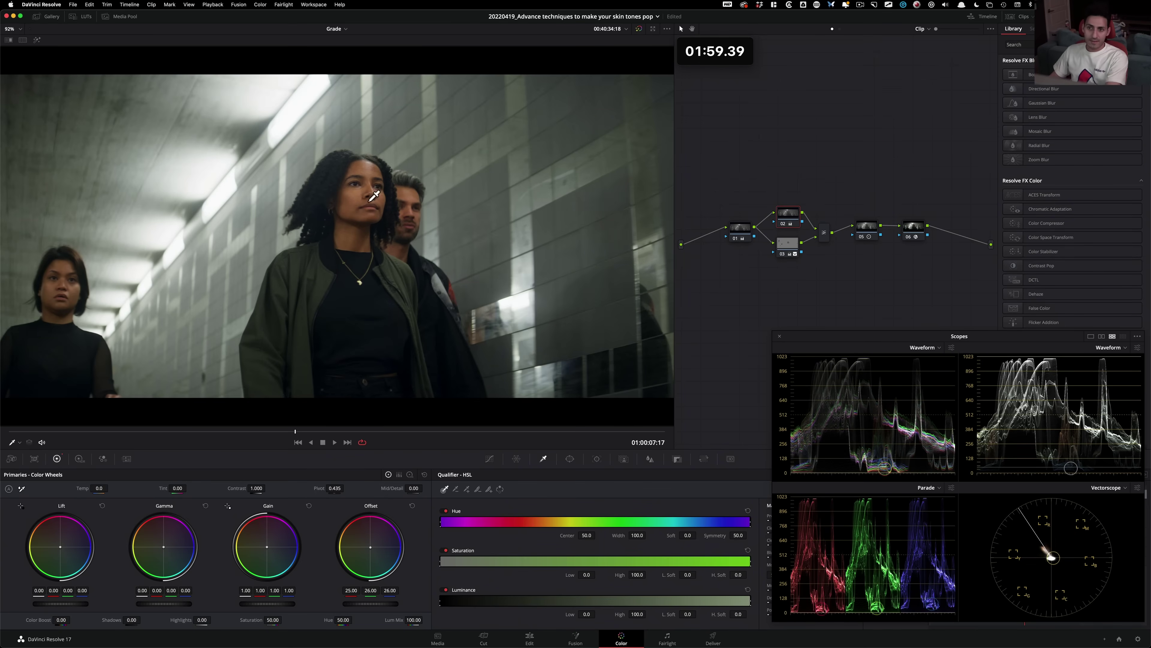
{"action": "key", "text": "super+d"}
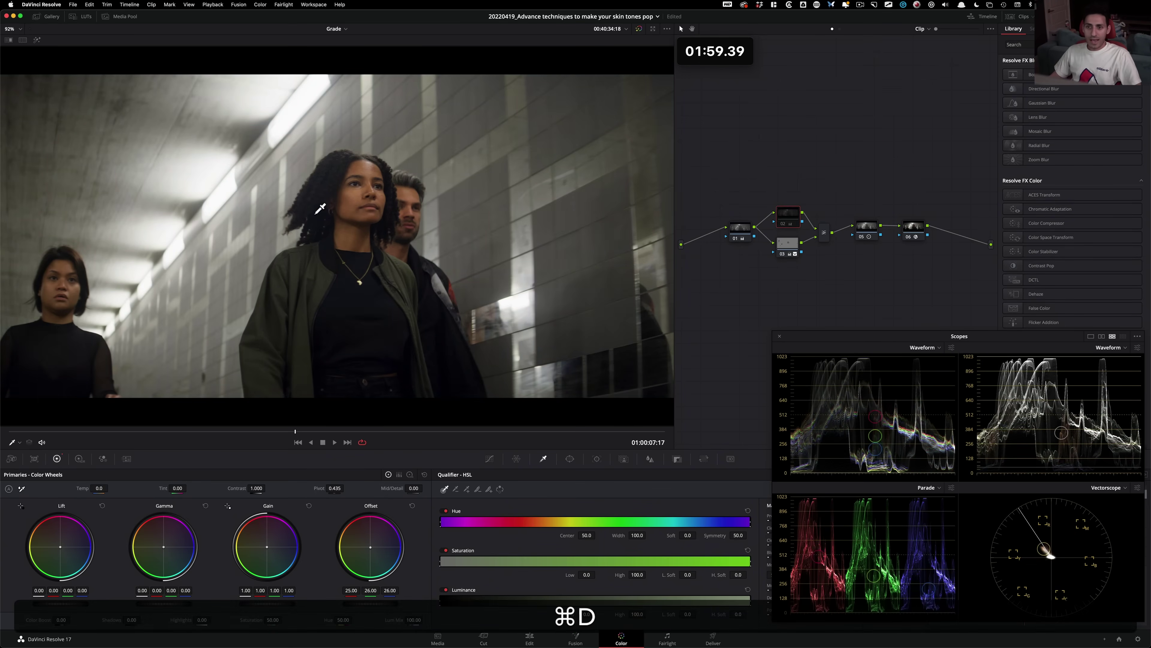
{"action": "left_click", "coordinate": [789, 247]}
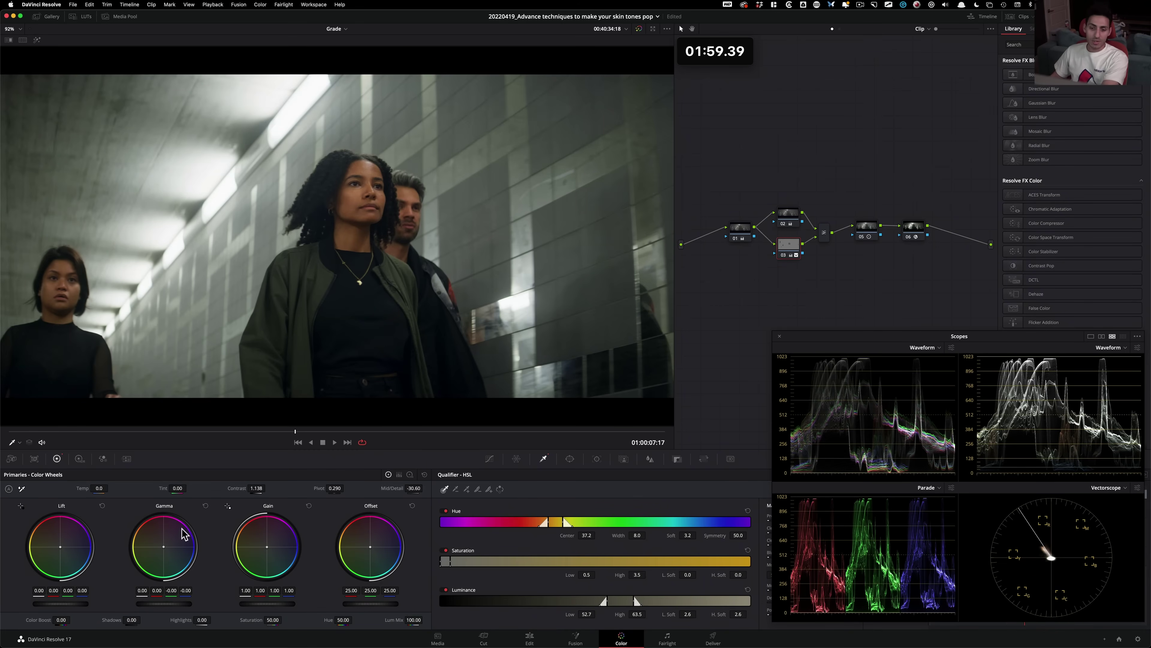
{"action": "left_click", "coordinate": [205, 505]}
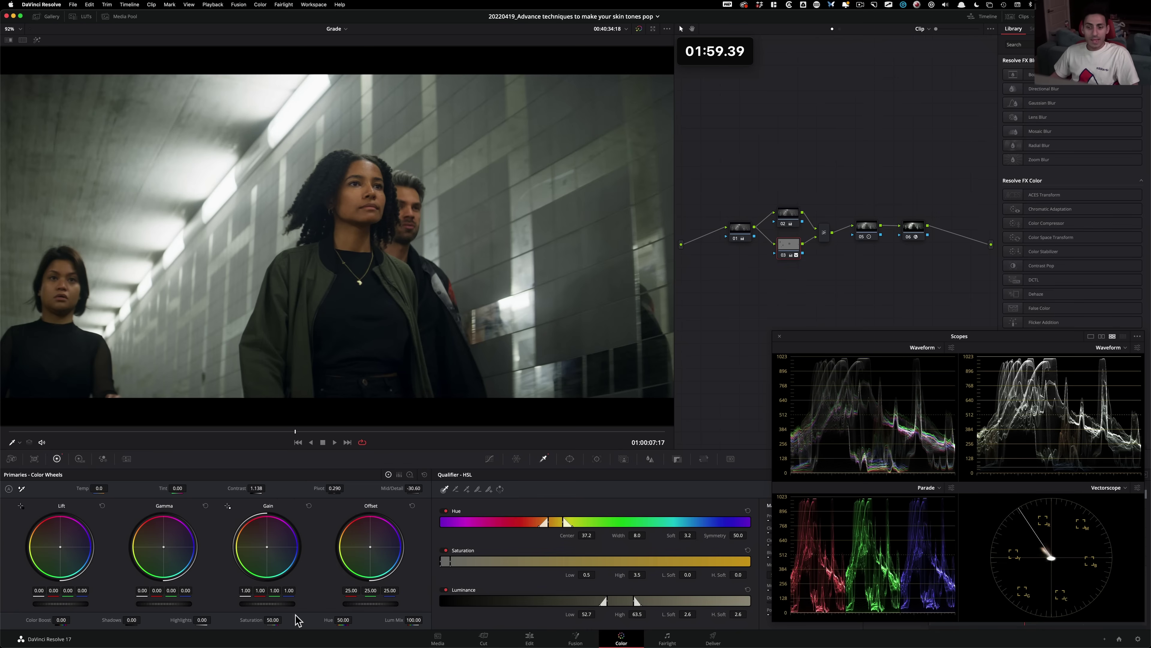
- Zoom onto each woman's face, toggling the skin node on and off, then fit the frame again
{"action": "key", "text": "super+d"}
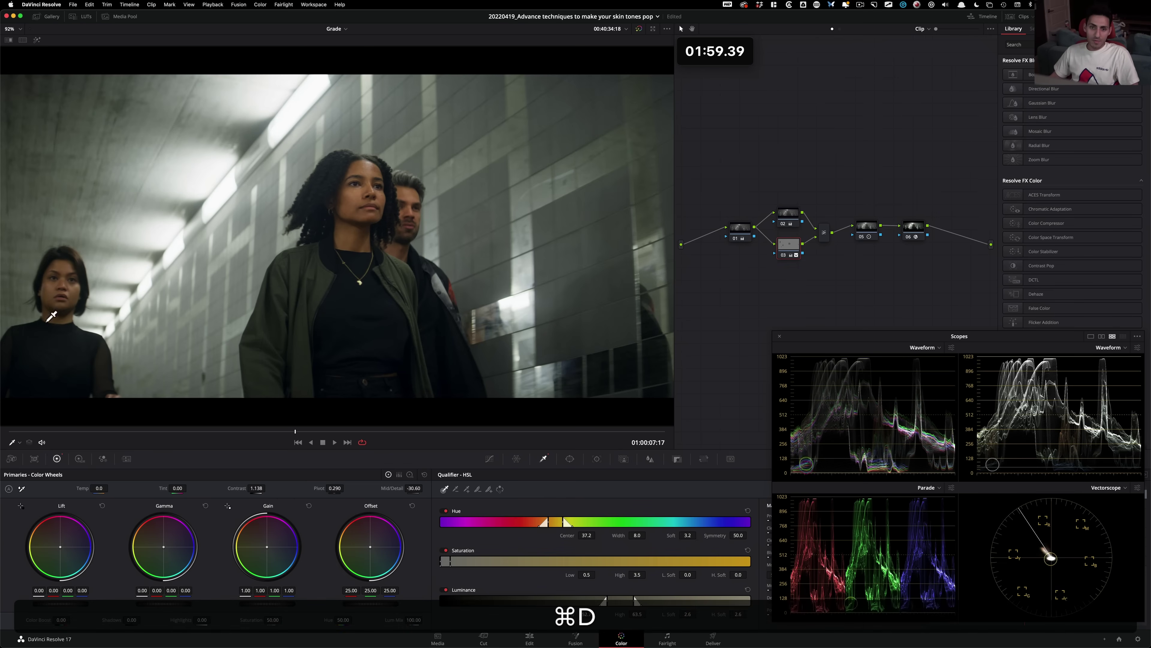
{"action": "key", "text": "super+2"}
{"action": "scroll", "coordinate": [472, 285], "scroll_direction": "up", "scroll_amount": 10}
{"action": "key", "text": "super+d"}
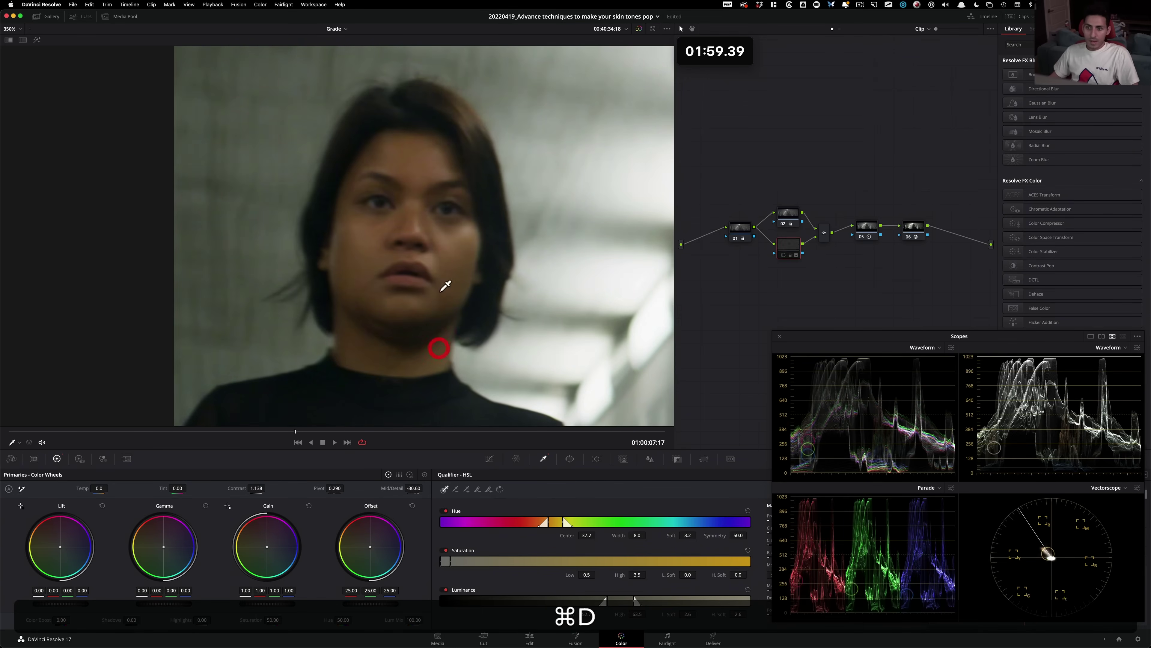
{"action": "key", "text": "super+d"}
{"action": "key", "text": "super+d"}
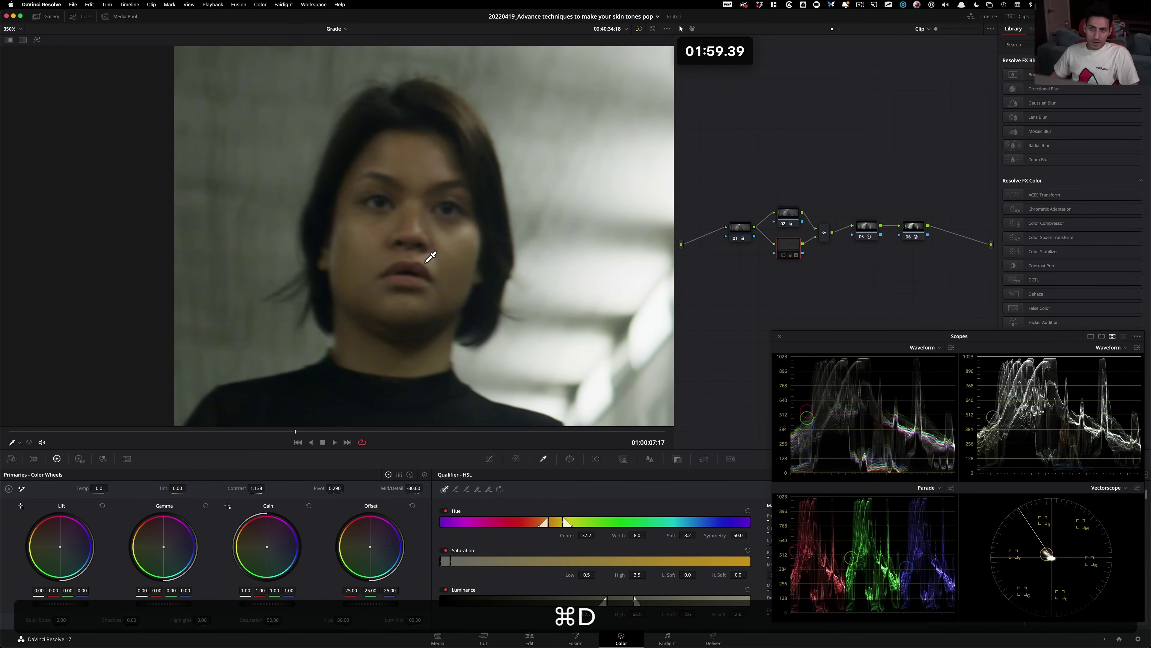
{"action": "key", "text": "super+d"}
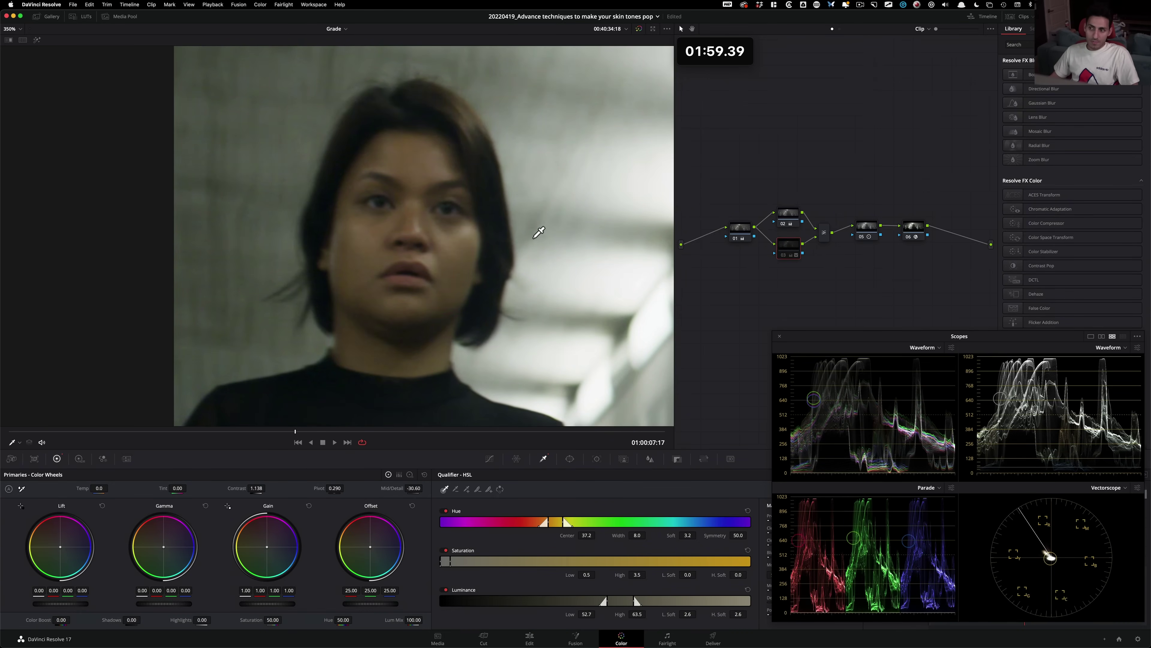
{"action": "scroll", "coordinate": [558, 243], "scroll_direction": "down", "scroll_amount": 2}
{"action": "scroll", "coordinate": [339, 257], "scroll_direction": "right", "scroll_amount": 10}
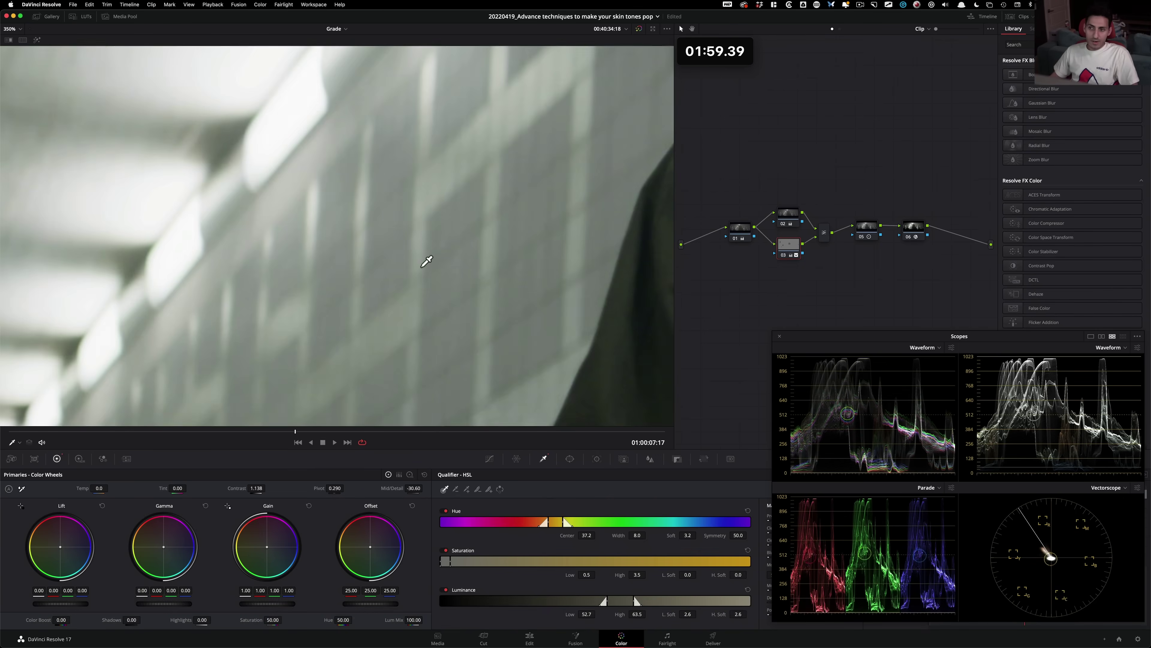
{"action": "scroll", "coordinate": [232, 325], "scroll_direction": "up", "scroll_amount": 5}
{"action": "scroll", "coordinate": [296, 334], "scroll_direction": "up", "scroll_amount": 2}
{"action": "scroll", "coordinate": [471, 322], "scroll_direction": "right", "scroll_amount": 2}
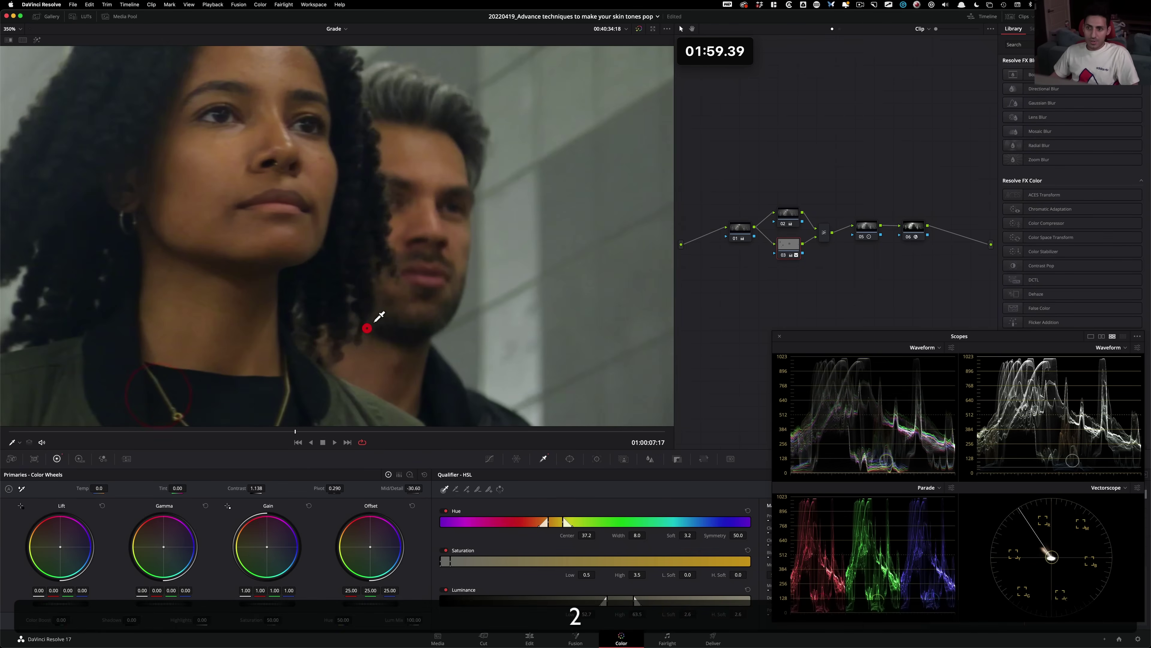
{"action": "key", "text": "super+d"}
{"action": "key", "text": "super+d"}
{"action": "key", "text": "super+3"}
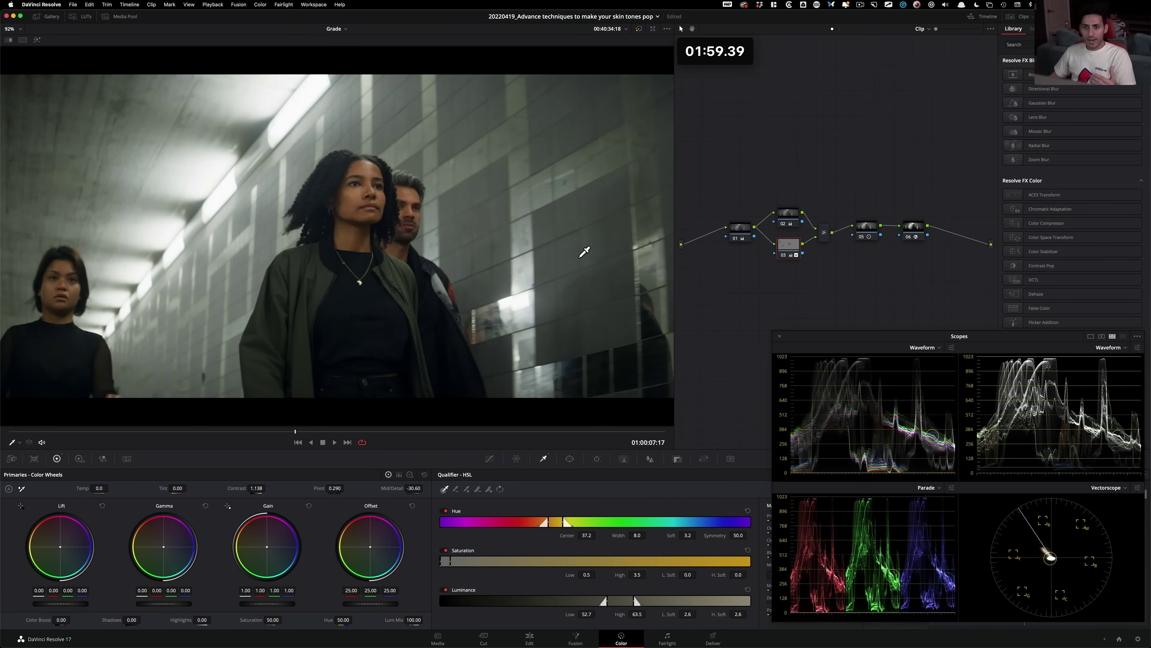
{"action": "left_click", "coordinate": [805, 159]}
{"action": "left_click", "coordinate": [787, 215]}
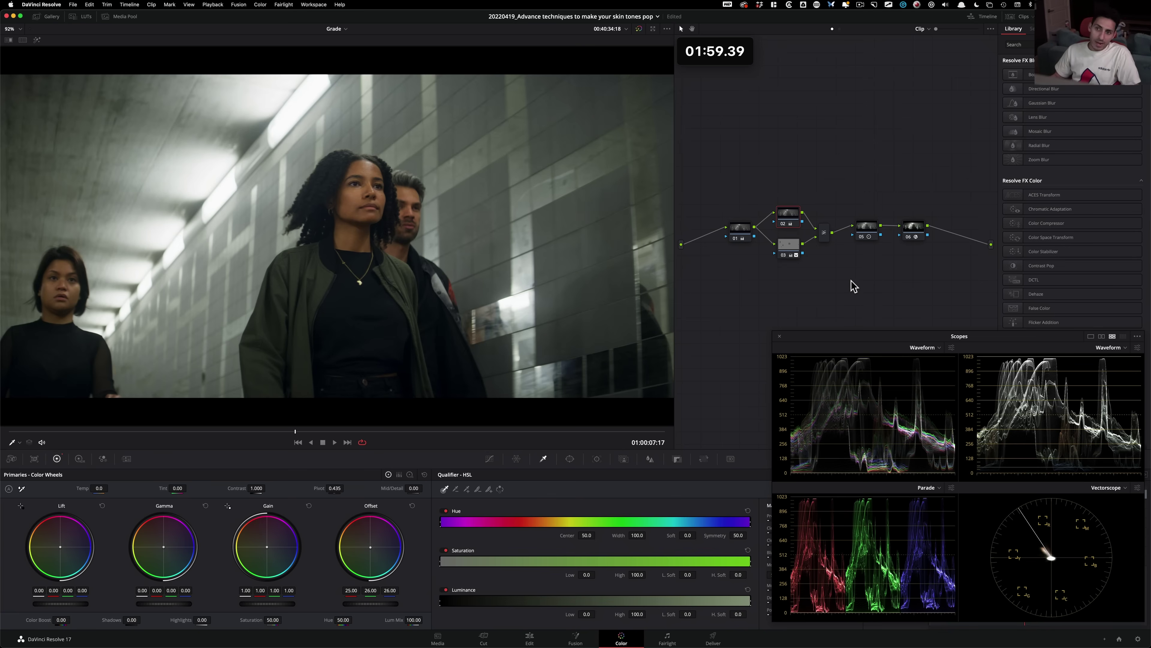
{"action": "left_click", "coordinate": [834, 268]}
{"action": "key", "text": "super+d"}
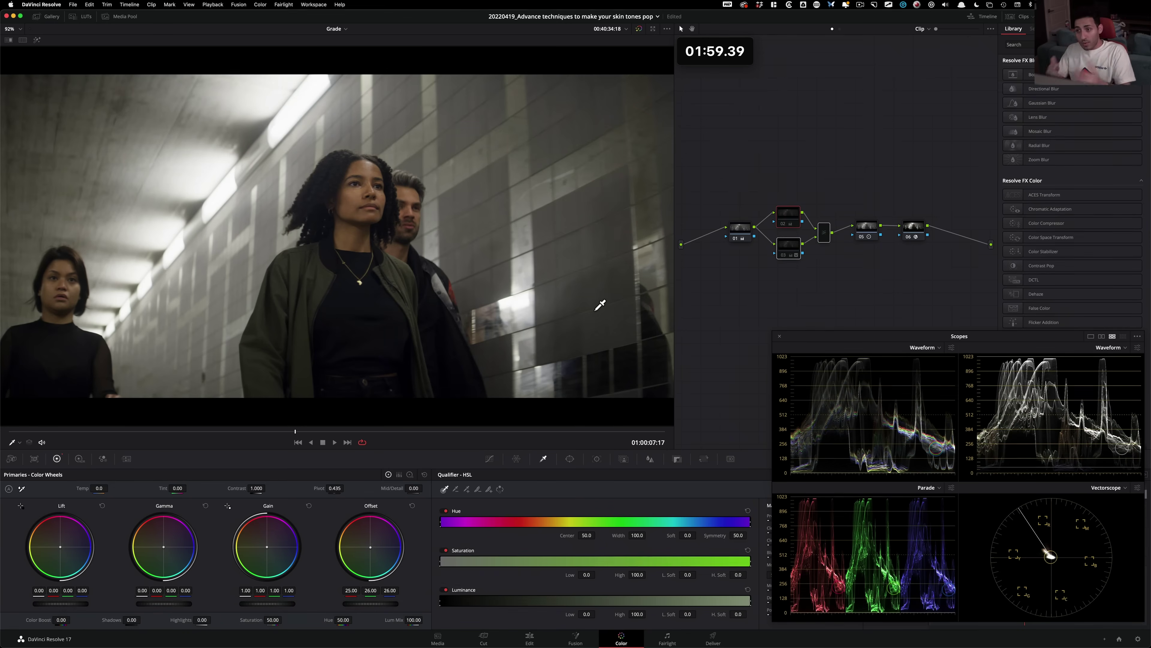
{"action": "left_click", "coordinate": [856, 160]}
{"action": "left_click", "coordinate": [740, 230]}
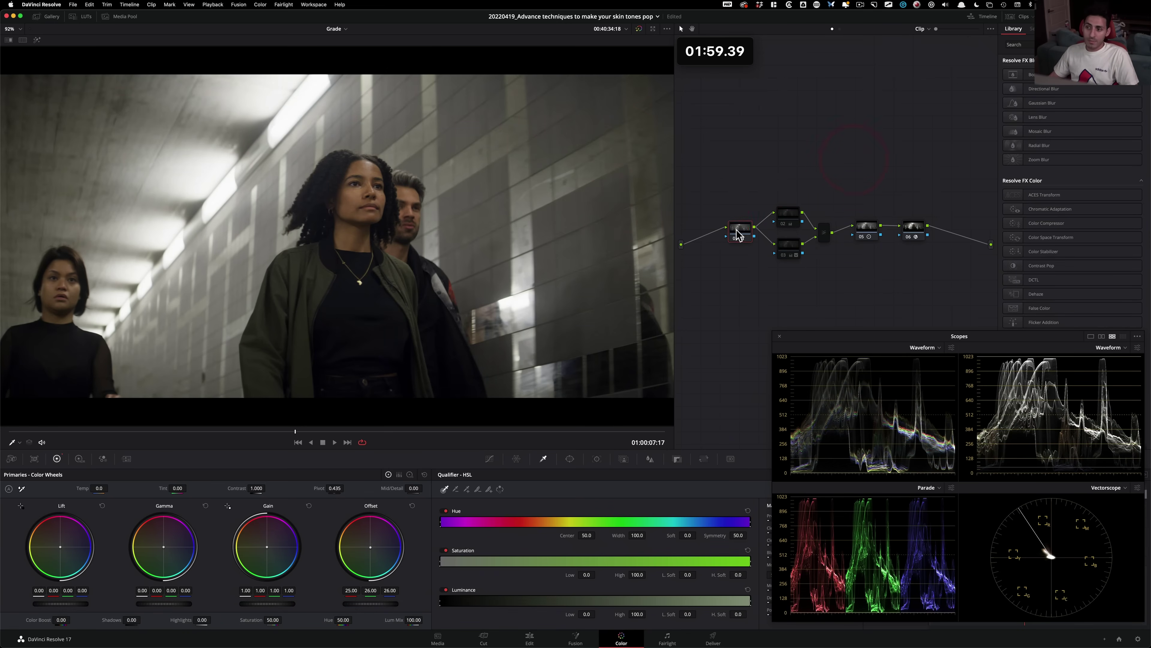
{"action": "key", "text": "super+d"}
{"action": "key", "text": "super+d"}
{"action": "left_click", "coordinate": [788, 213]}
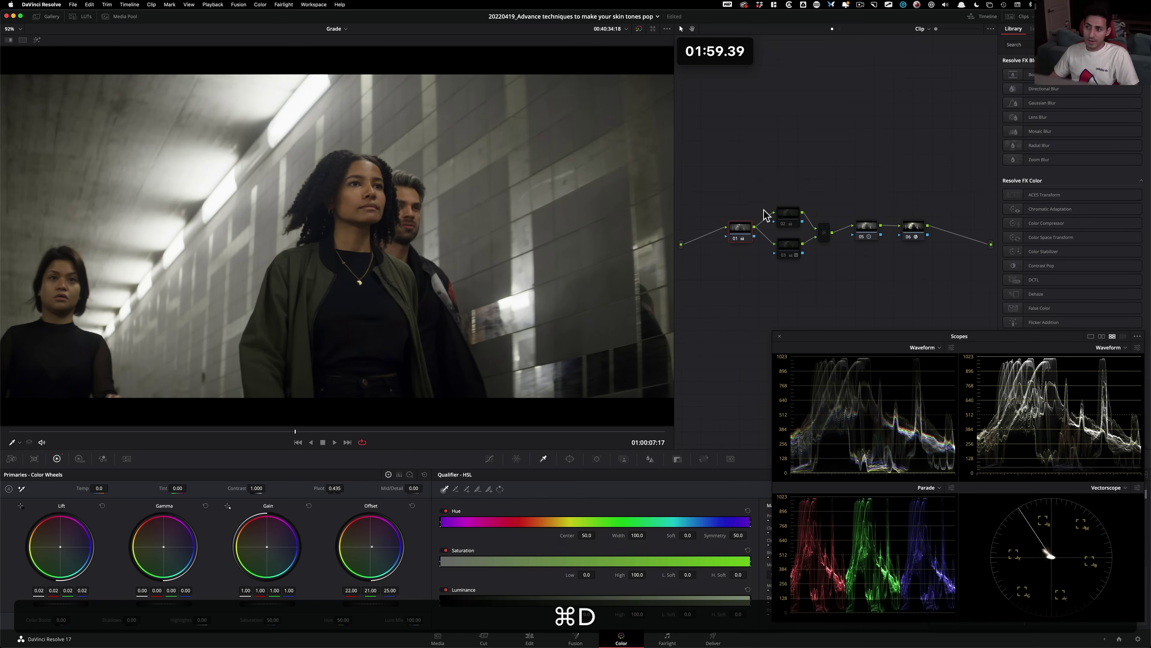
{"action": "left_click", "coordinate": [831, 275]}
{"action": "key", "text": "super+d"}
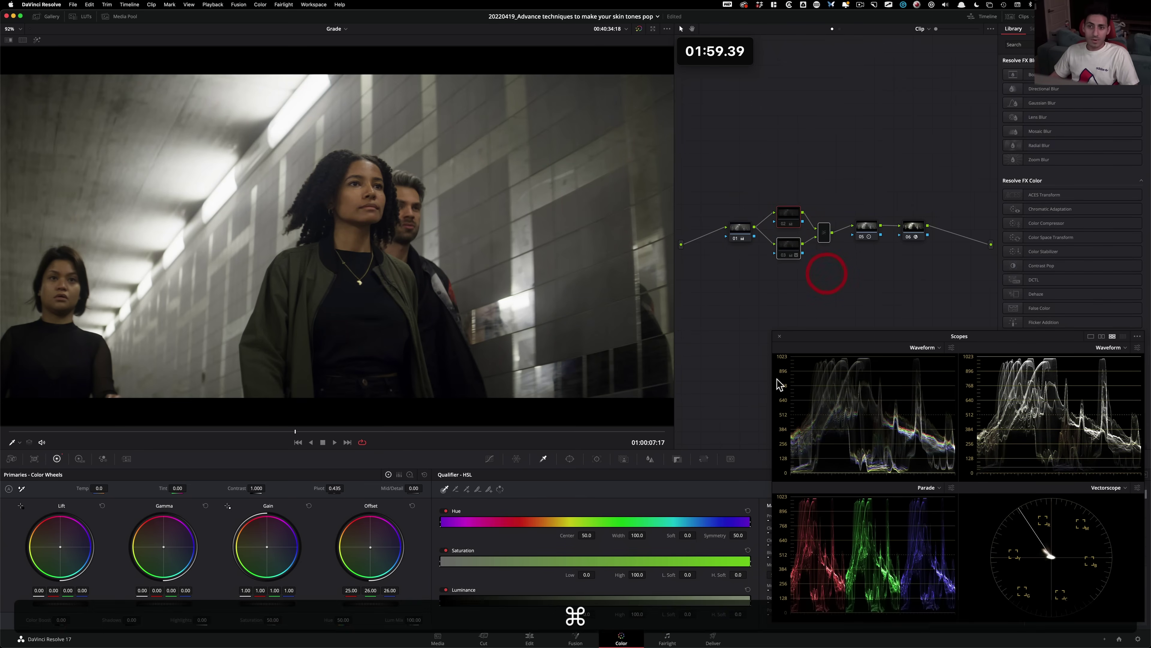
{"action": "key", "text": "super+d"}
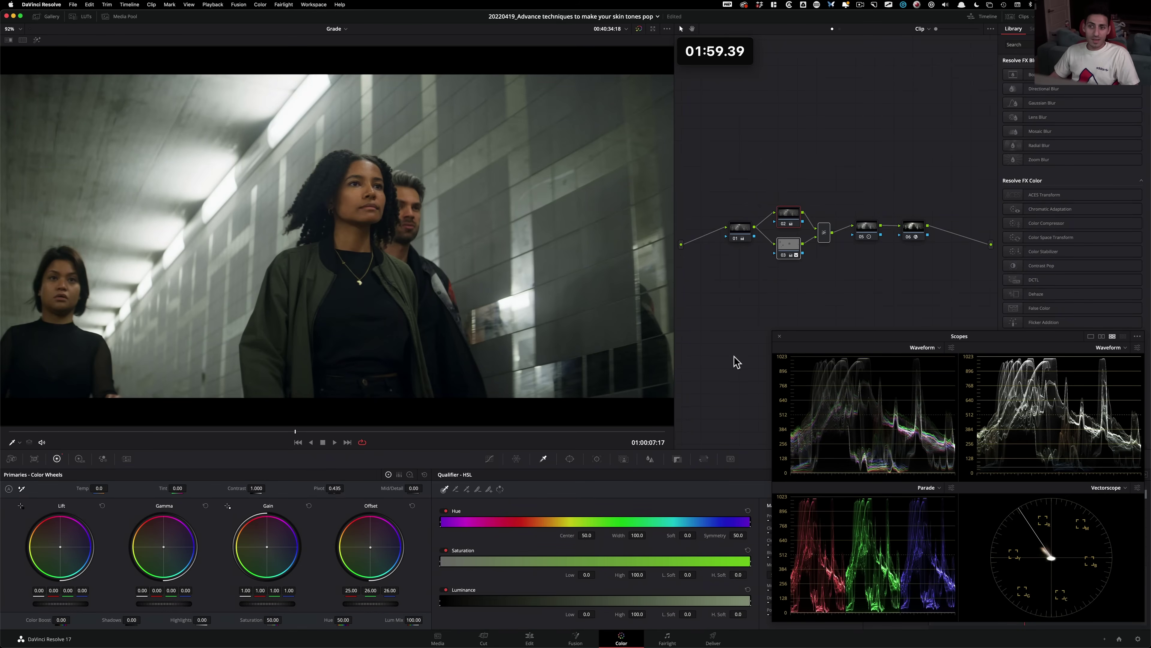
{"action": "key", "text": "super+d"}
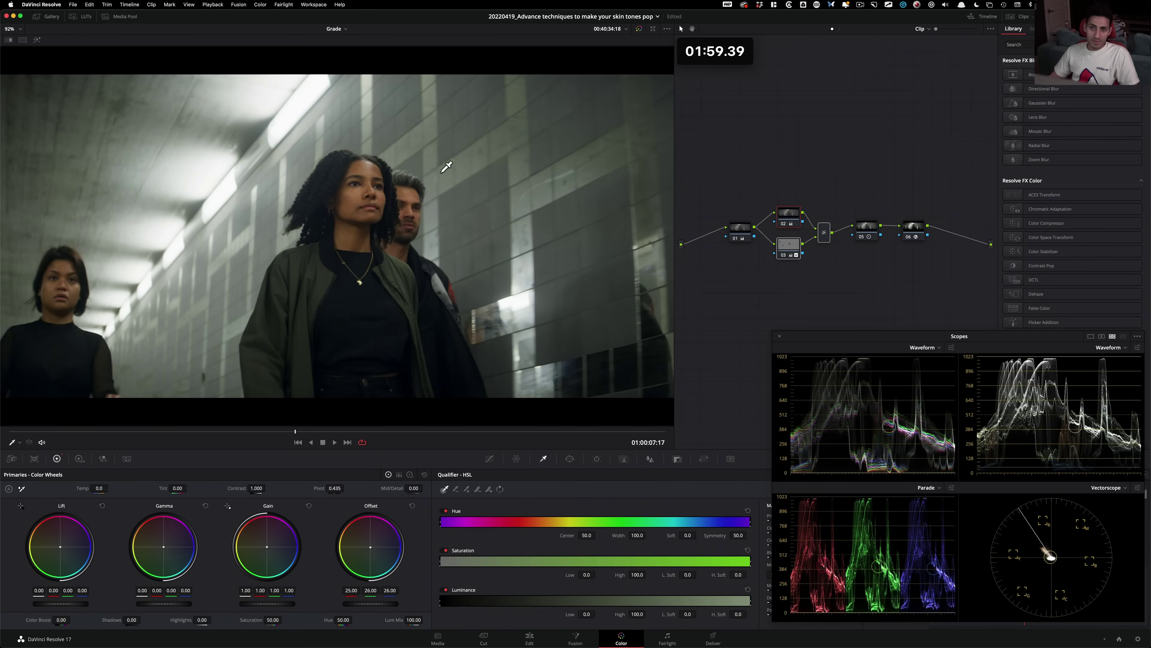
{"action": "key", "text": "super+d"}
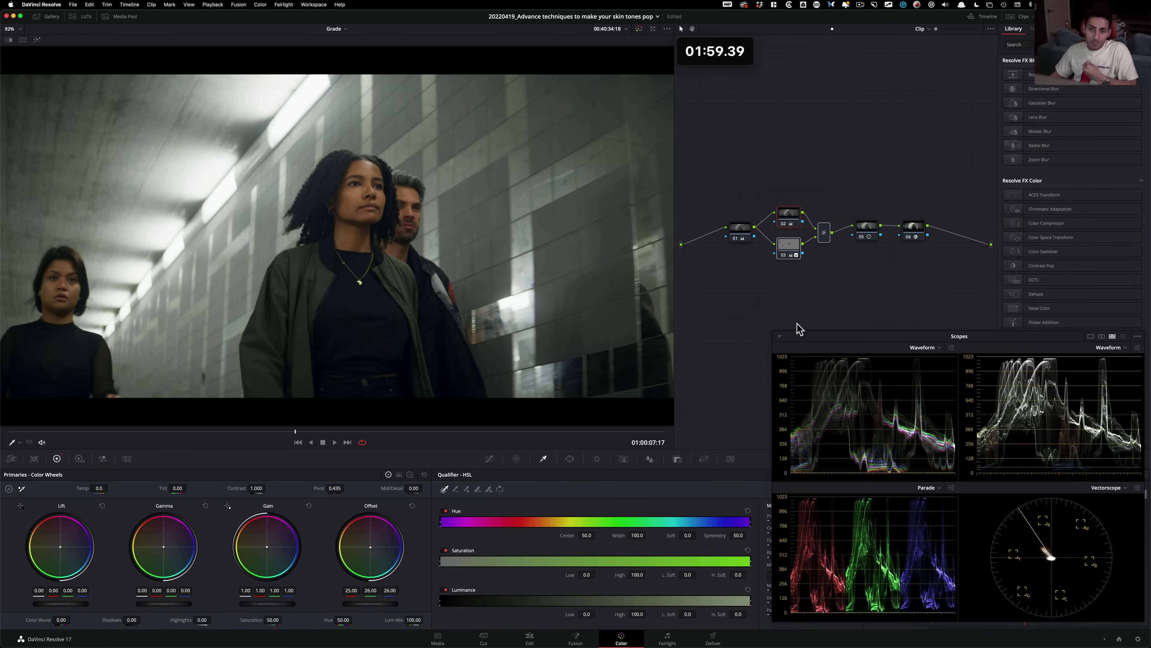
{"action": "left_click", "coordinate": [794, 290]}
{"action": "left_click", "coordinate": [819, 180]}
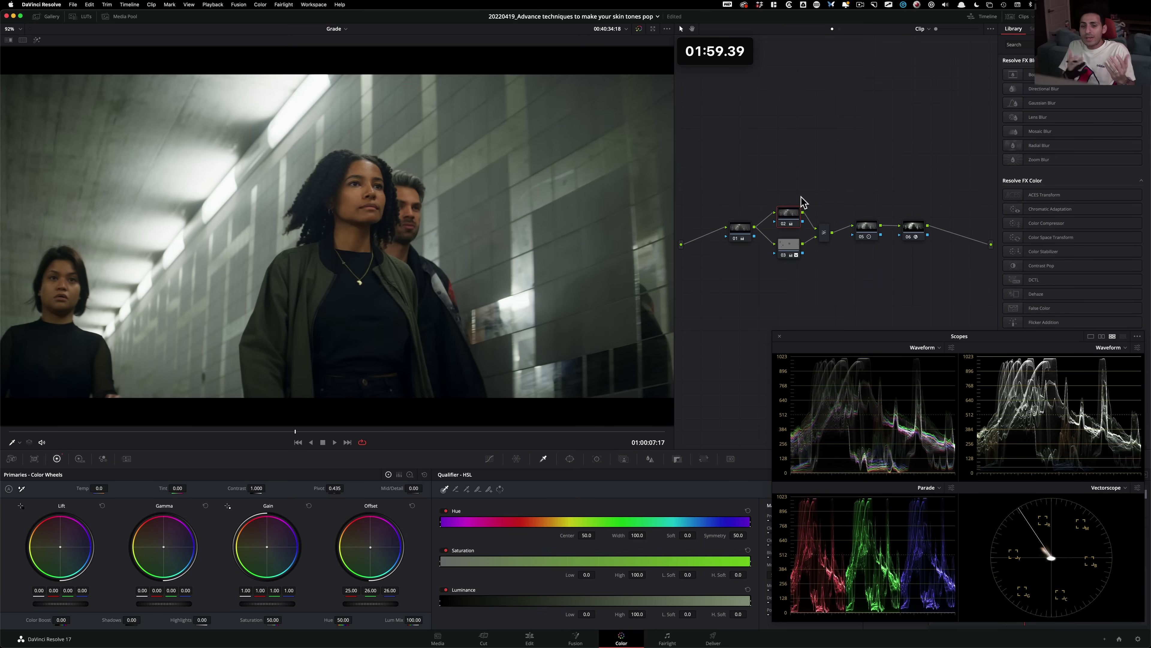
{"action": "key", "text": "super+d"}
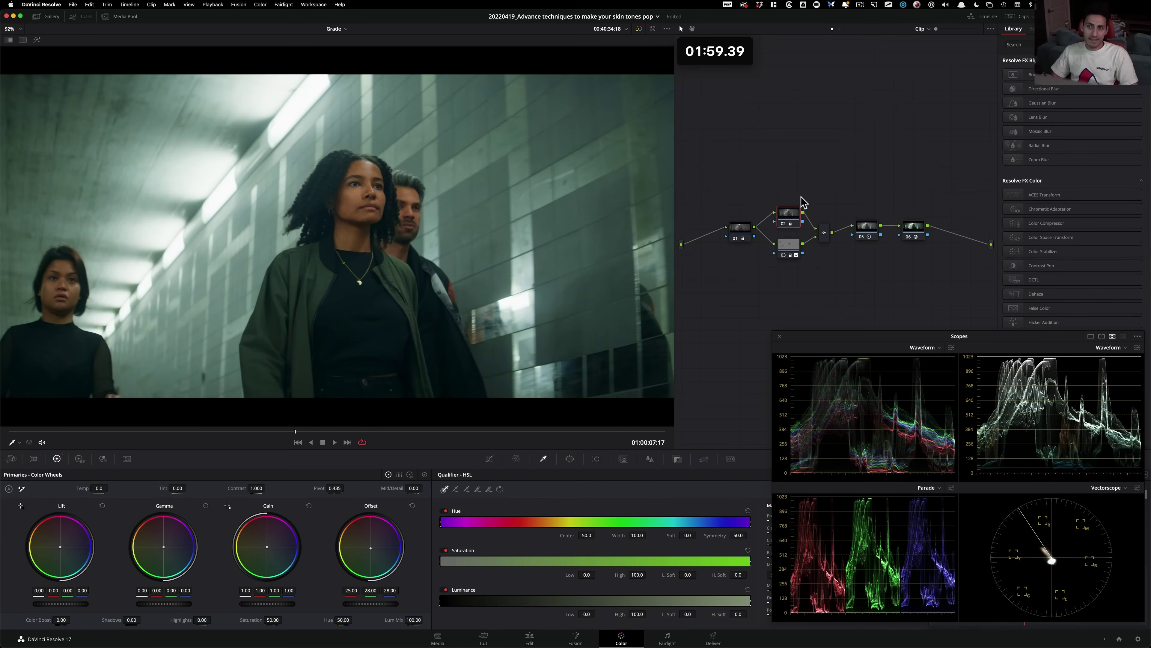
- Undo the stronger cyan push, returning node 02's offset to 26.00, and compare the nodes on and off
{"action": "key", "text": "super+z"}
{"action": "key", "text": "super+d"}
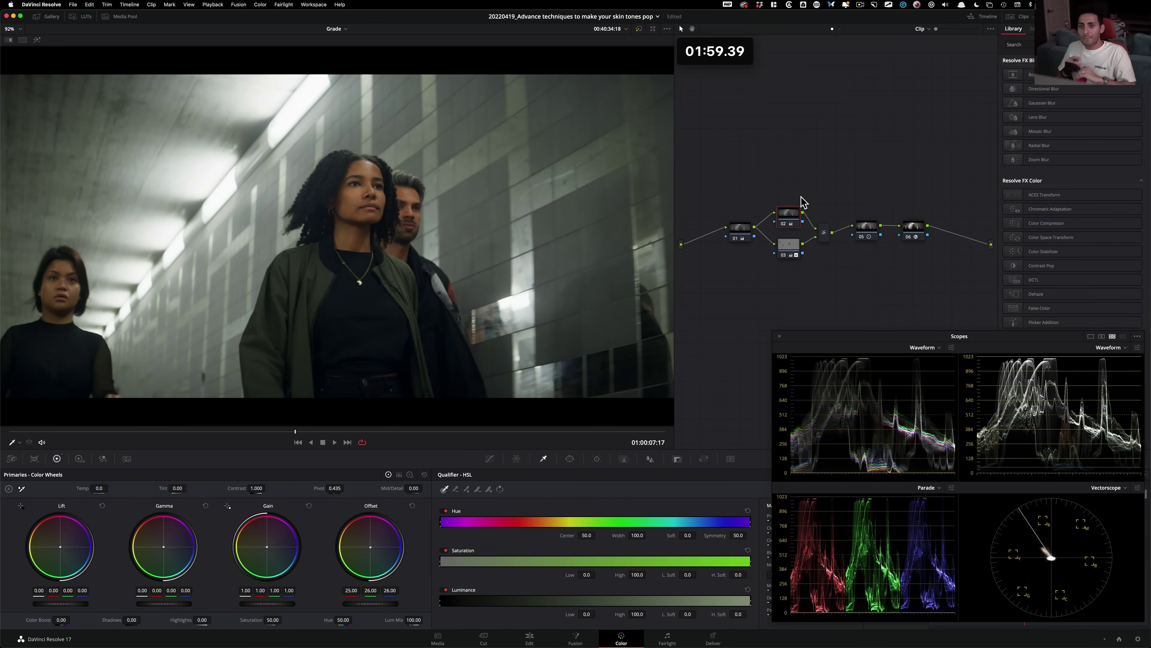
{"action": "key", "text": "super+d"}
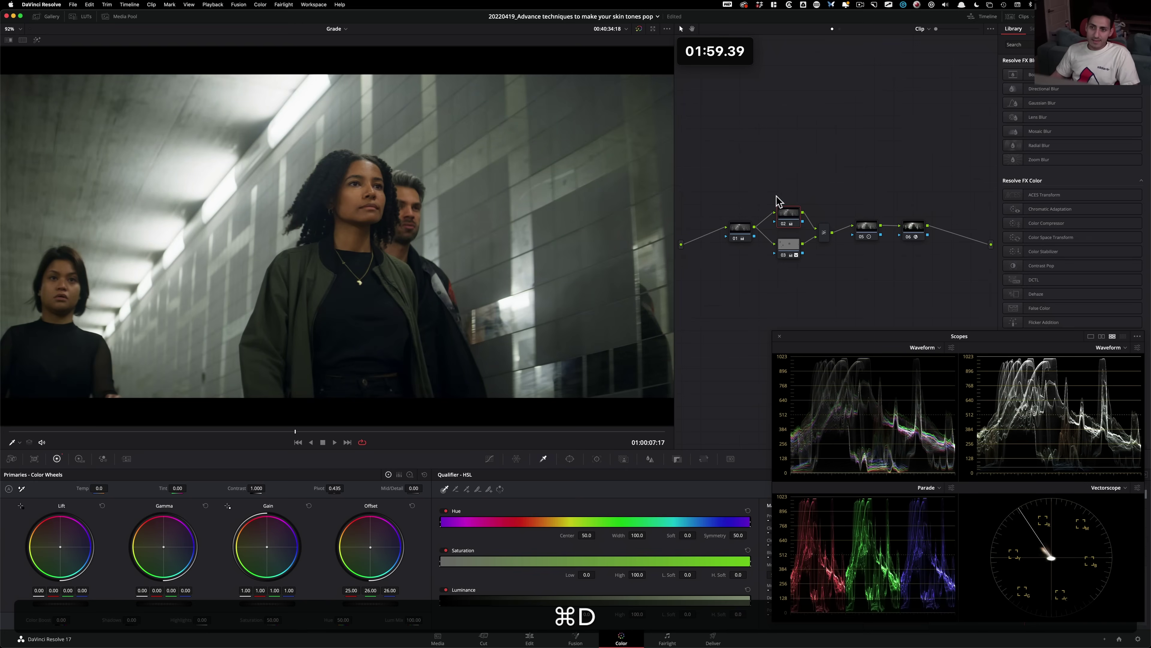
{"action": "key", "text": "super+d"}
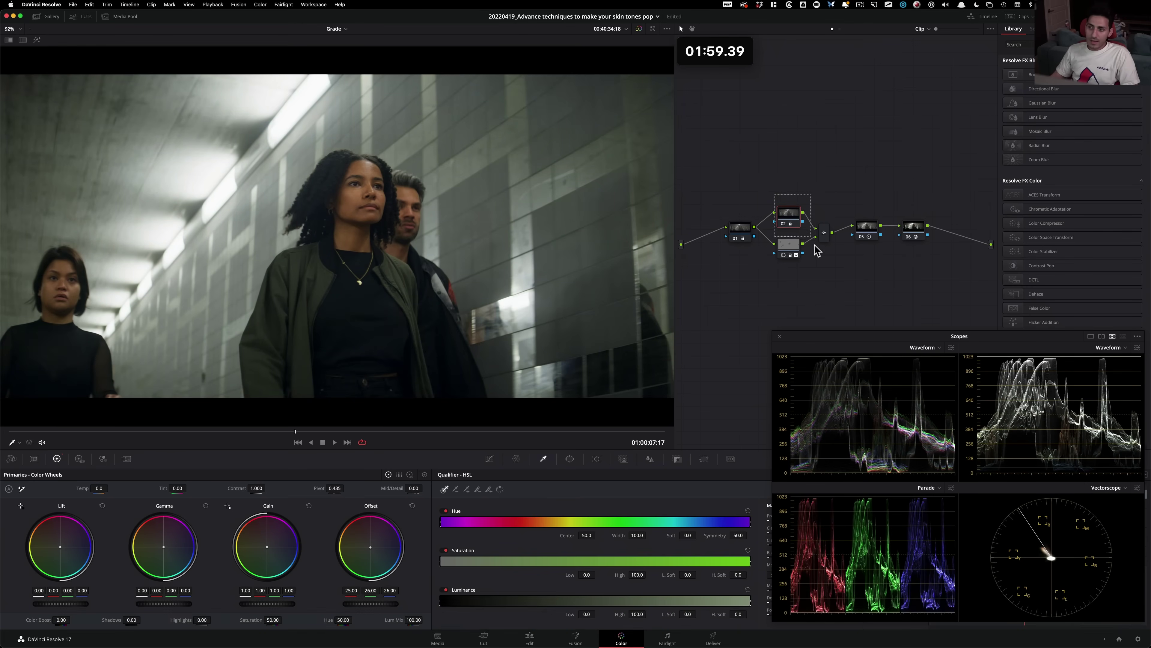
- Compare node 03 bypassed, then select it and jump the playhead to the clip's first frame
{"action": "left_click", "coordinate": [825, 263]}
{"action": "key", "text": "super+d"}
{"action": "left_click", "coordinate": [796, 307]}
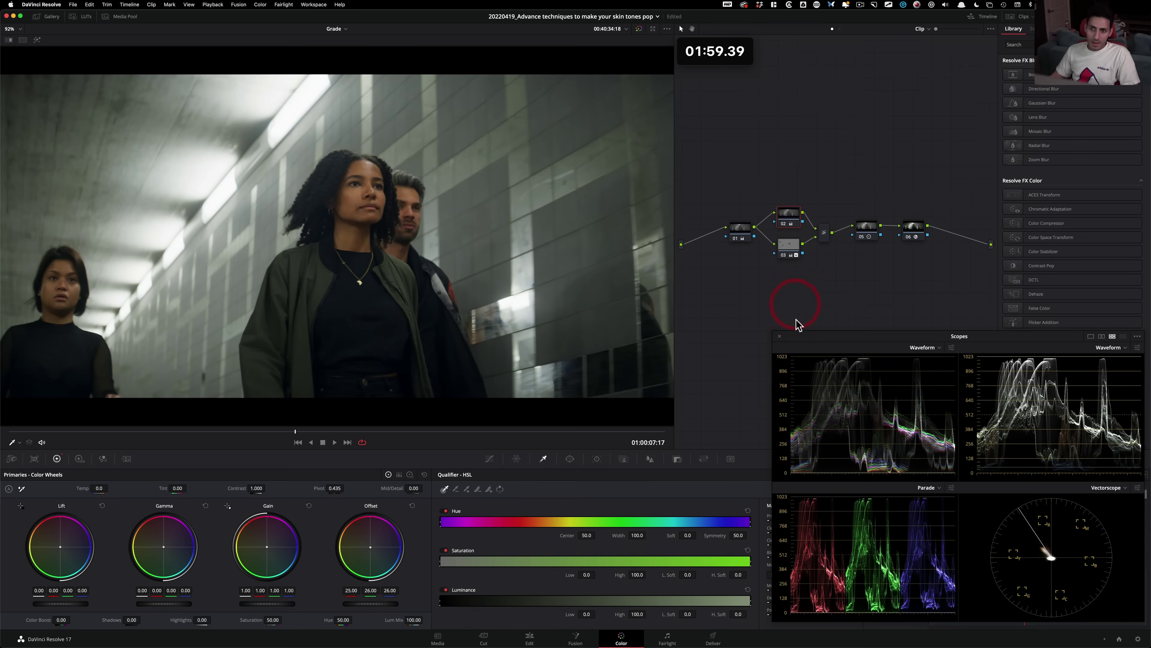
{"action": "left_click", "coordinate": [793, 248]}
{"action": "left_click", "coordinate": [297, 442]}
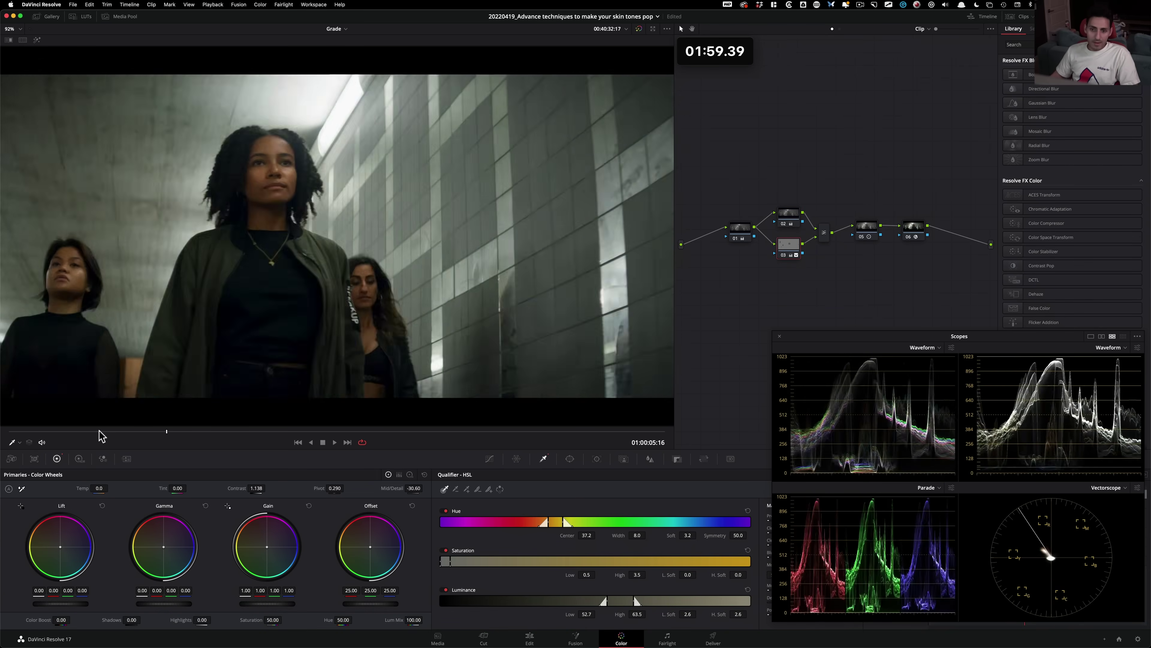
- Play the graded clip and stop at 01:00:06:21 to check skin tones against the cyan background
{"action": "key", "text": "space"}
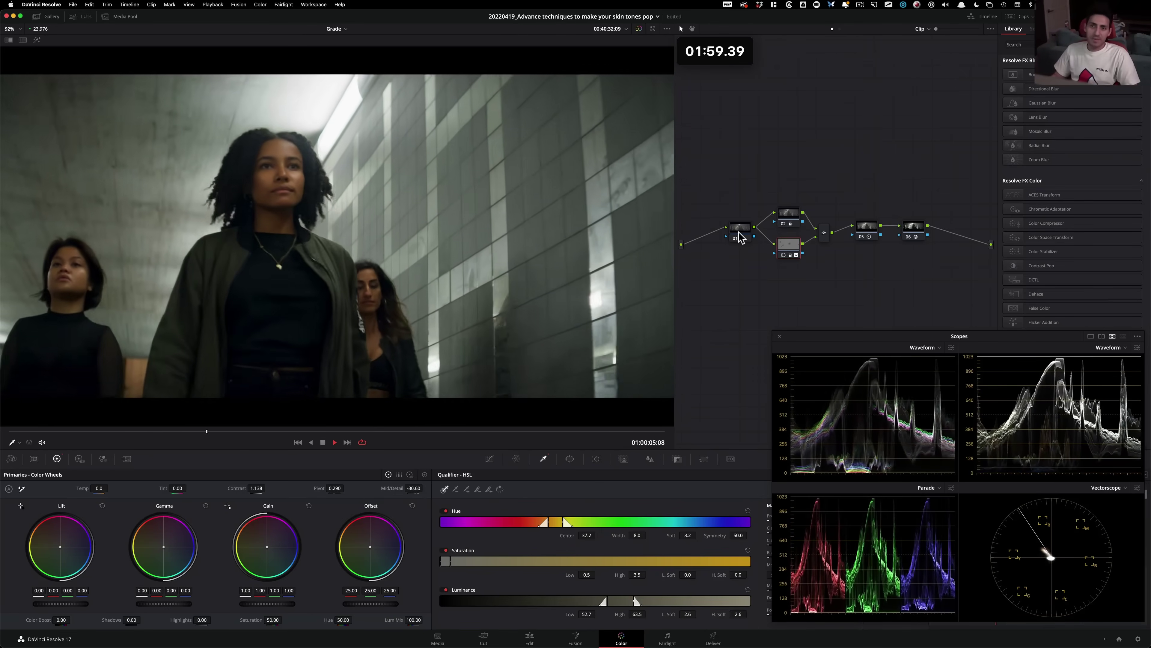
{"action": "key", "text": "space"}
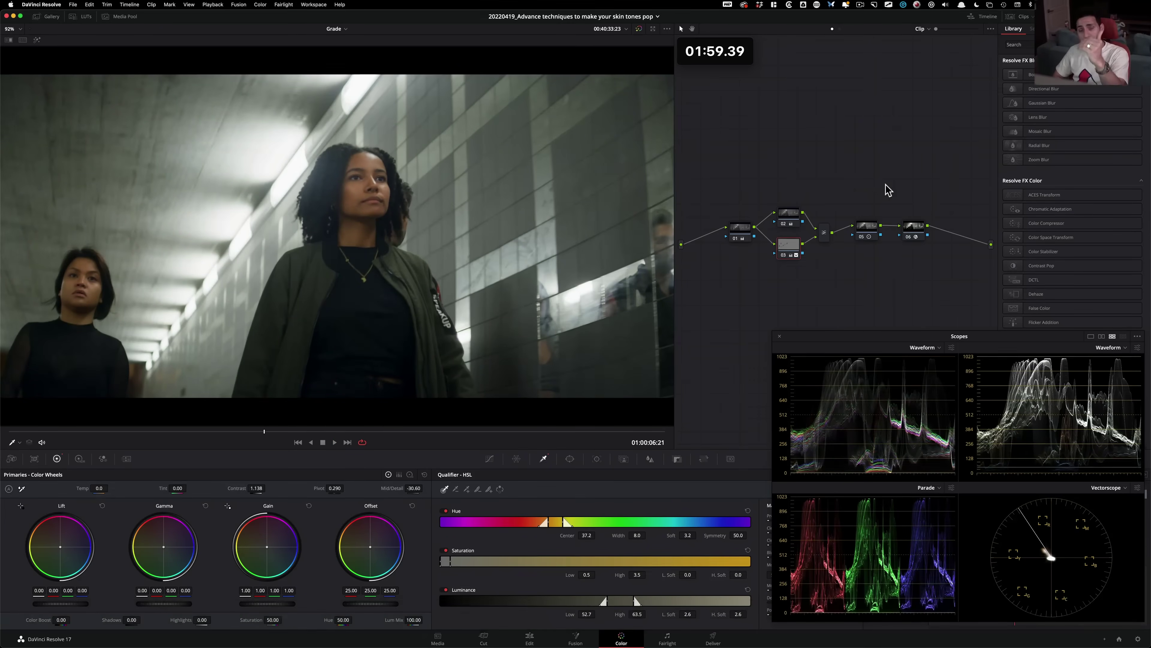
{"action": "key", "text": "super+Tab"}
{"action": "key", "text": "super+Tab"}
{"action": "key", "text": "super+Tab"}
{"action": "key", "text": "super+Tab"}
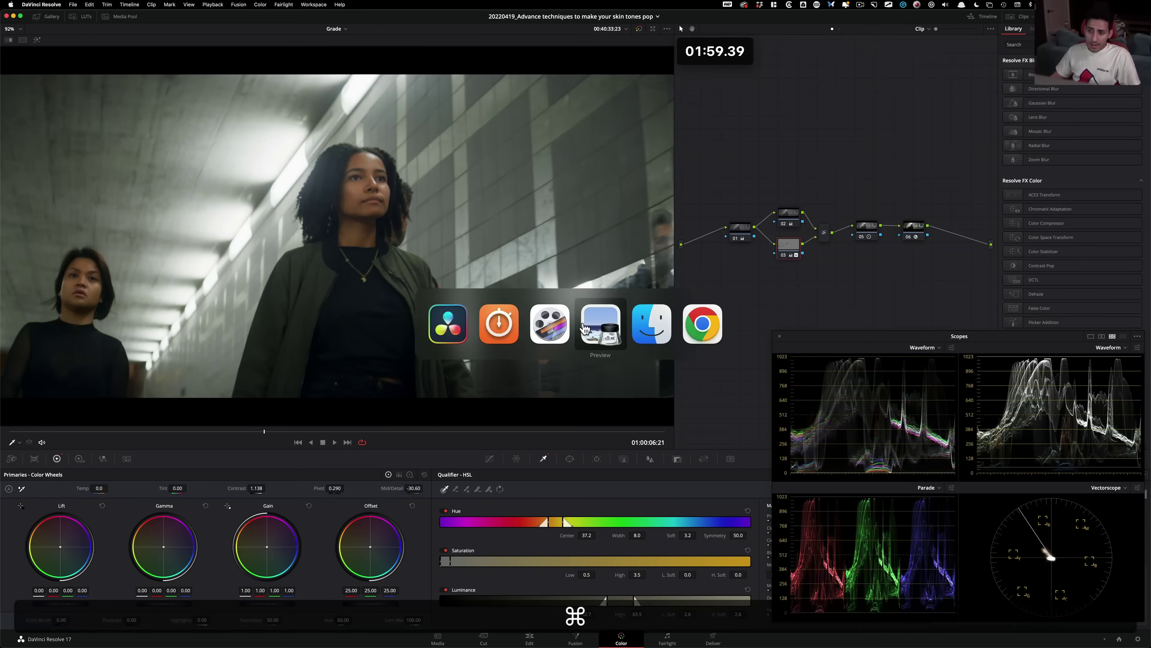
- Show the QAZNATION 'Secrets to Grading Like a Pro' page in Chrome, then return to DaVinci Resolve
{"action": "key", "text": "super+Tab"}
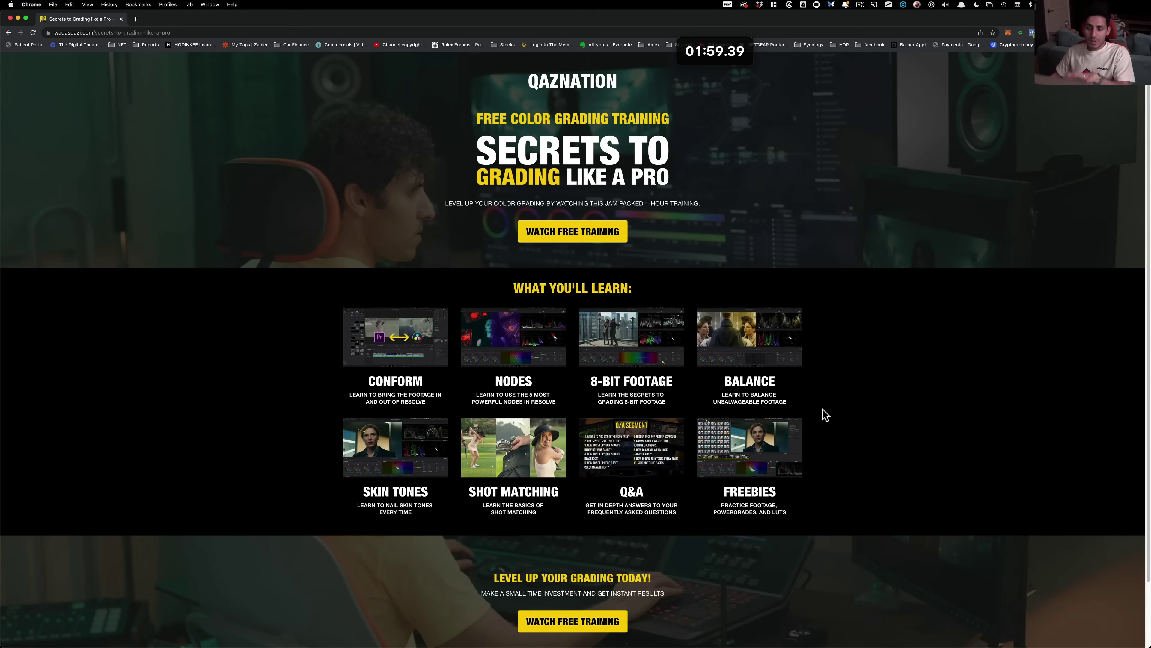
{"action": "key", "text": "super+Tab"}
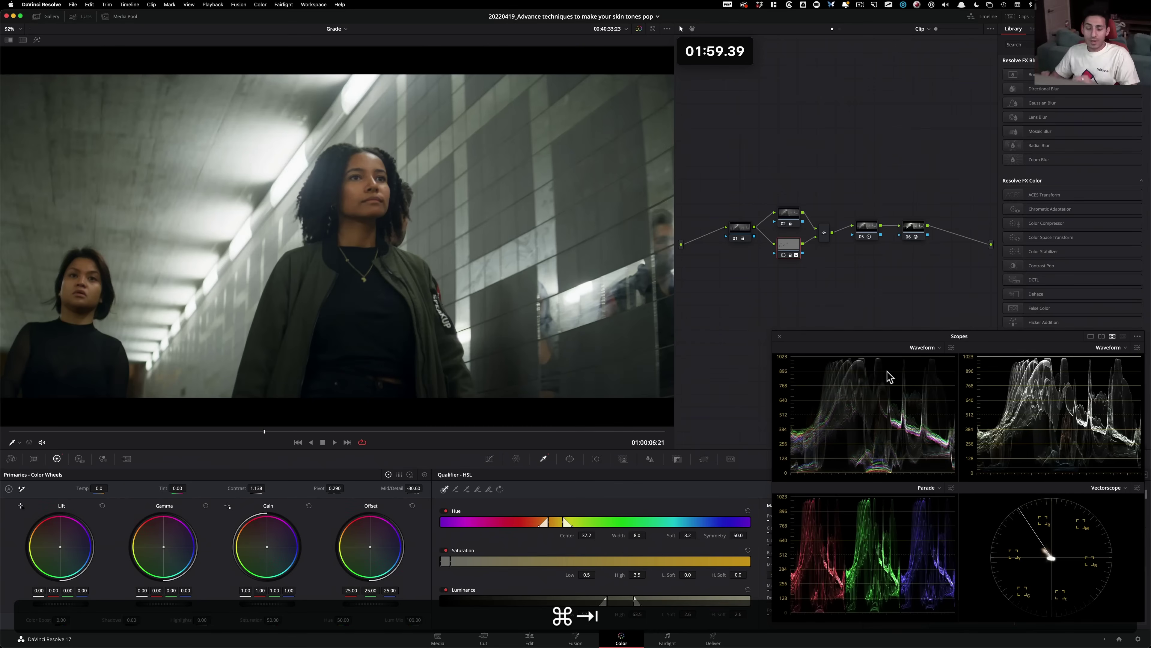